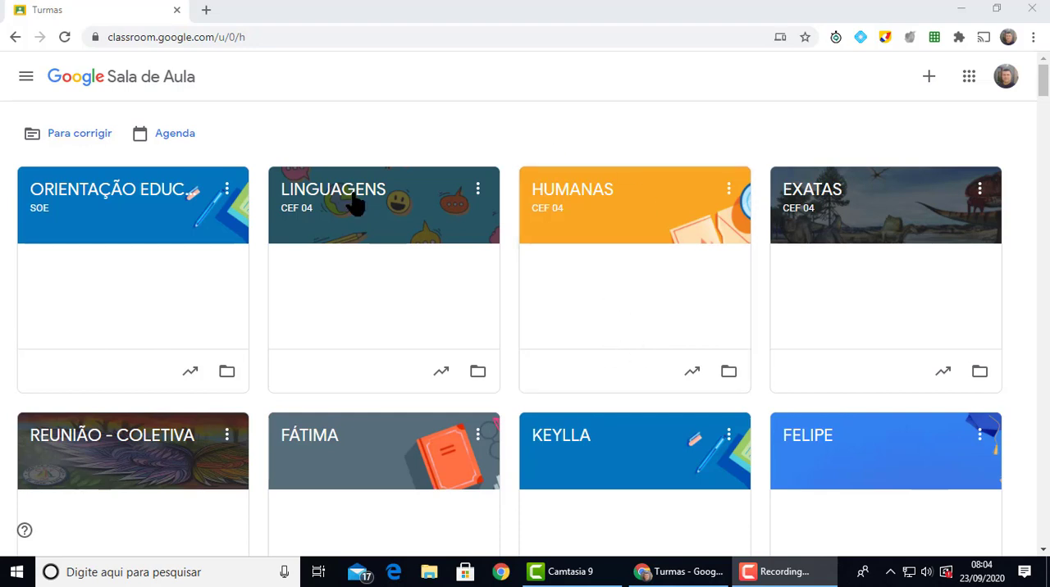
Open the class settings of 1O - CEF 04 from the list of classes
click(26, 76)
scroll(213, 168, down, 3)
scroll(213, 174, down, 20)
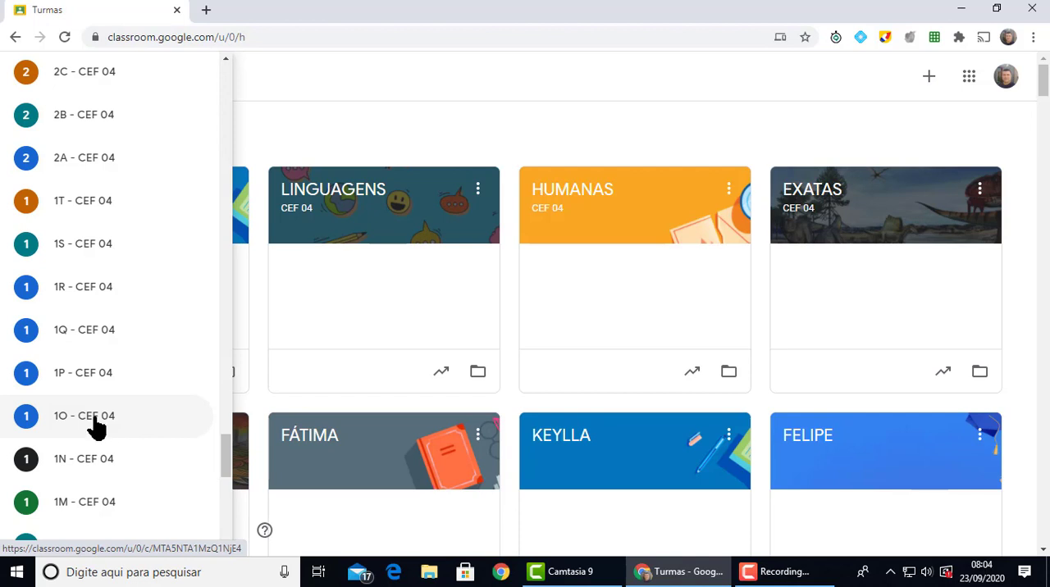
click(97, 426)
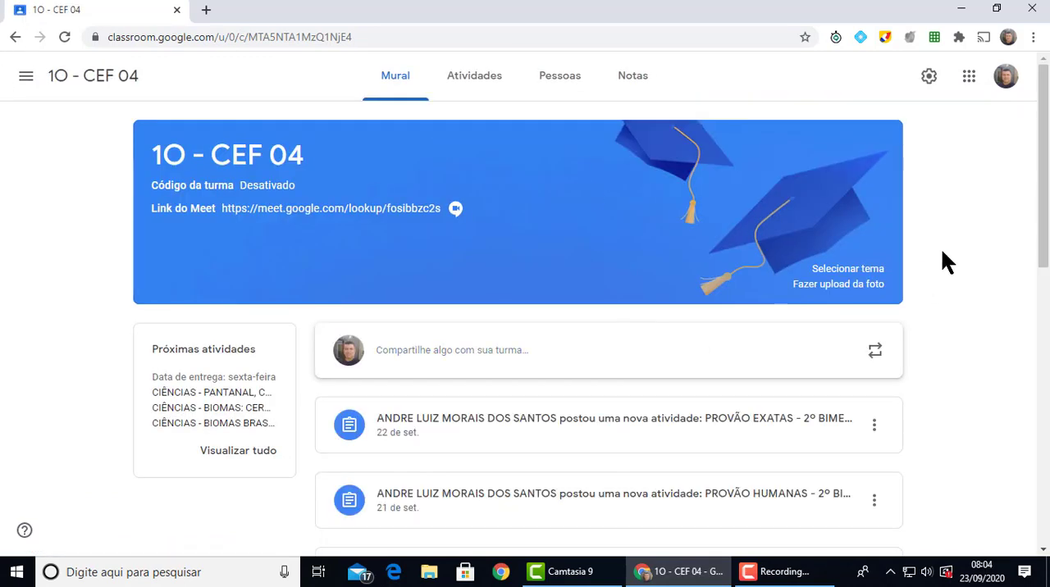
click(929, 75)
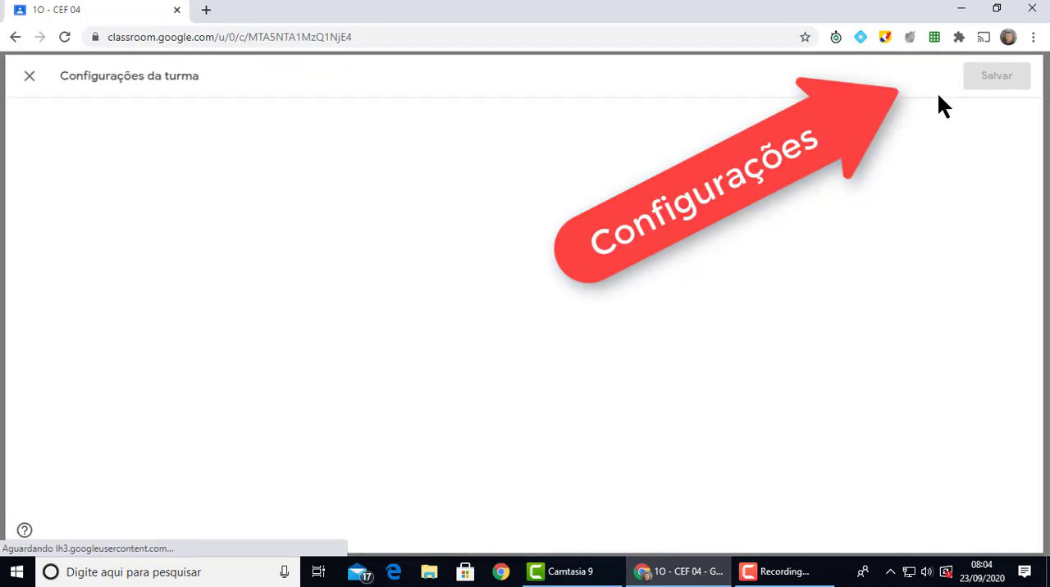
Set the percentage of the EXATAS grade category to 50% in the class's grading settings
scroll(584, 294, down, 10)
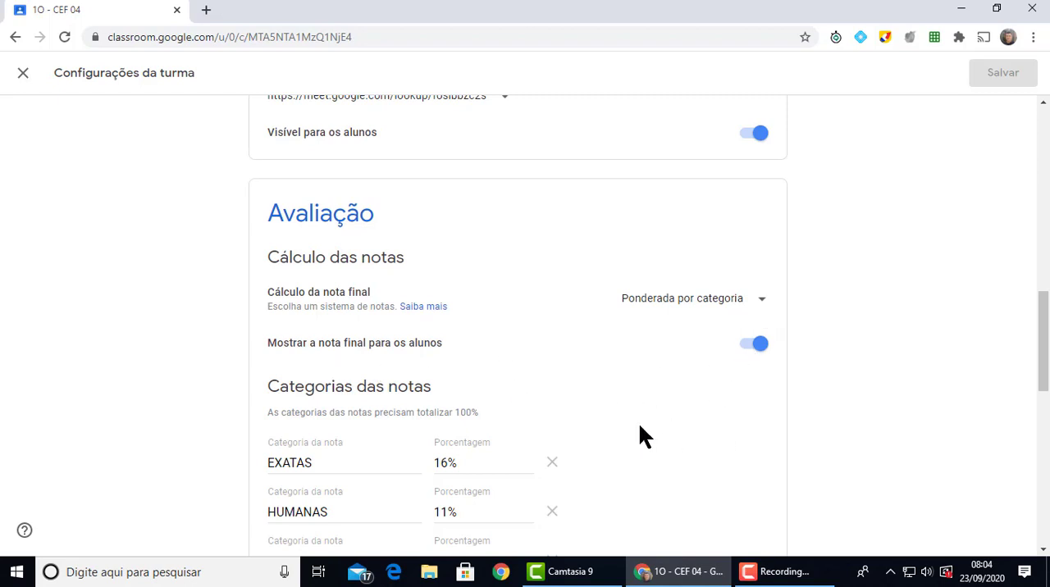
scroll(638, 421, down, 3)
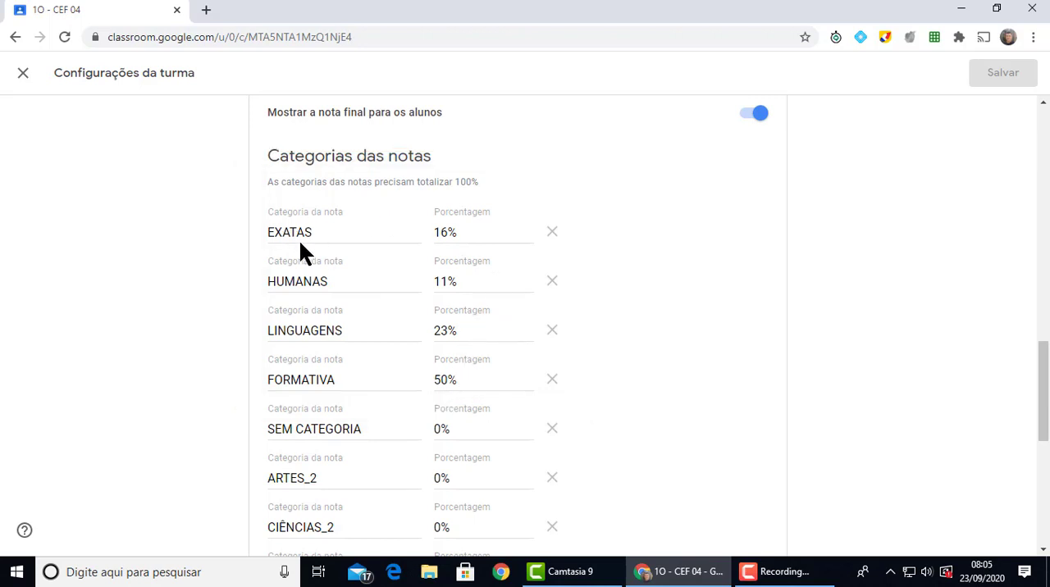
click(447, 233)
key(BackSpace)
key(BackSpace)
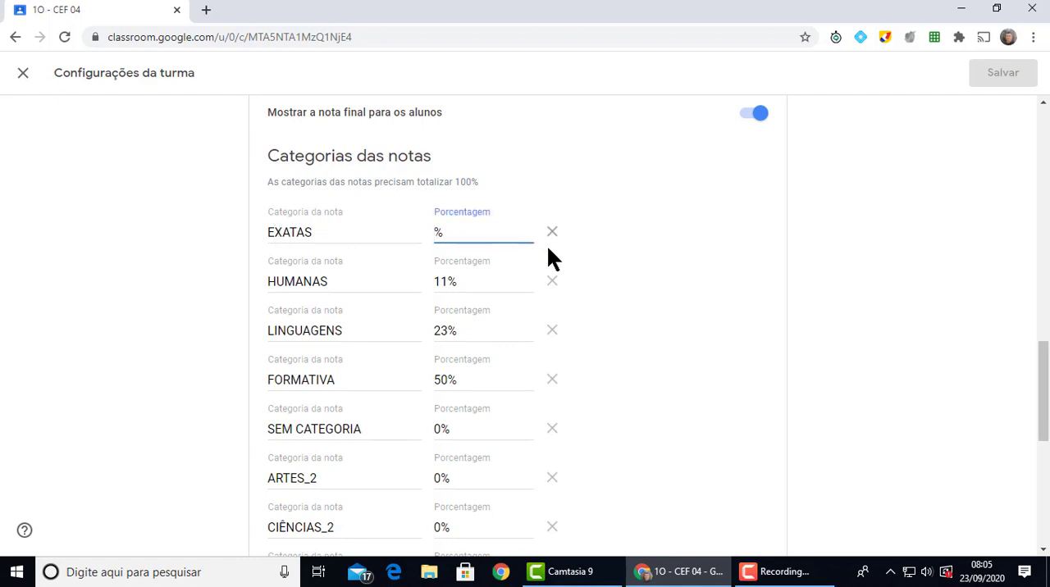
text(50)
Set the percentages of the HUMANAS, LINGUAGENS and FORMATIVA grade categories to 0%
click(449, 284)
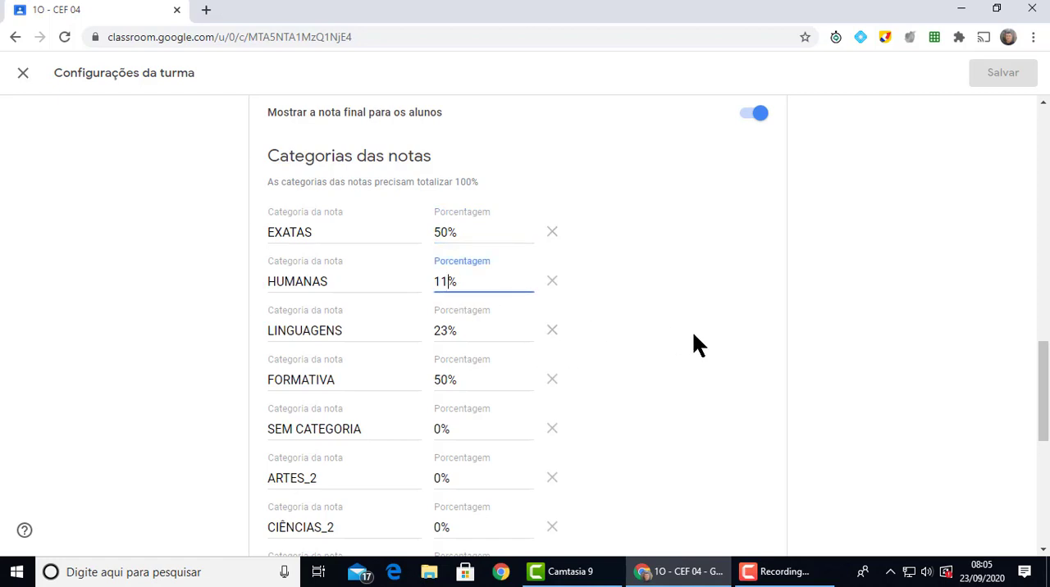
key(BackSpace)
key(BackSpace)
text(0)
click(476, 331)
key(BackSpace)
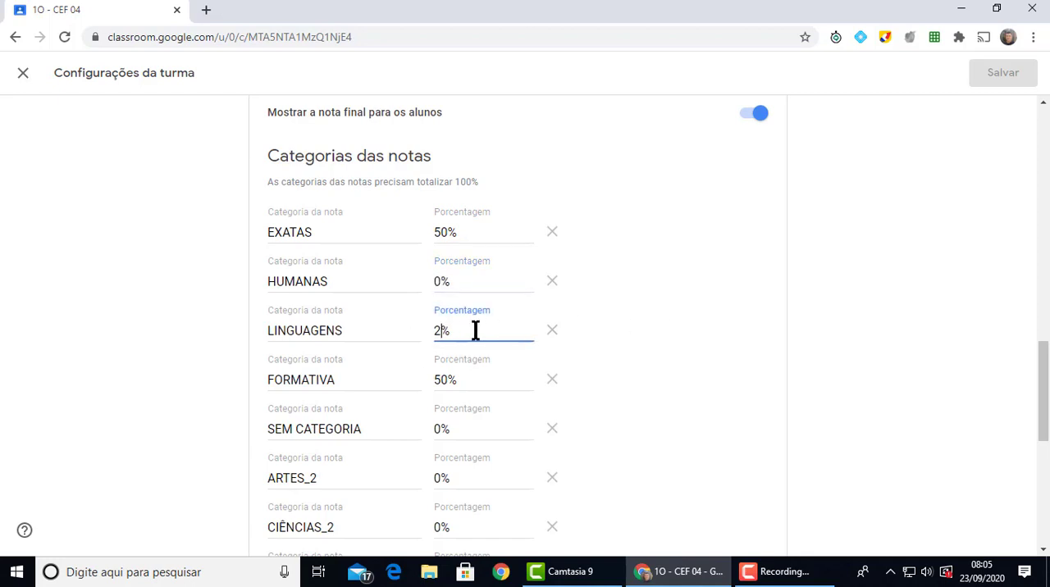
key(BackSpace)
text(0)
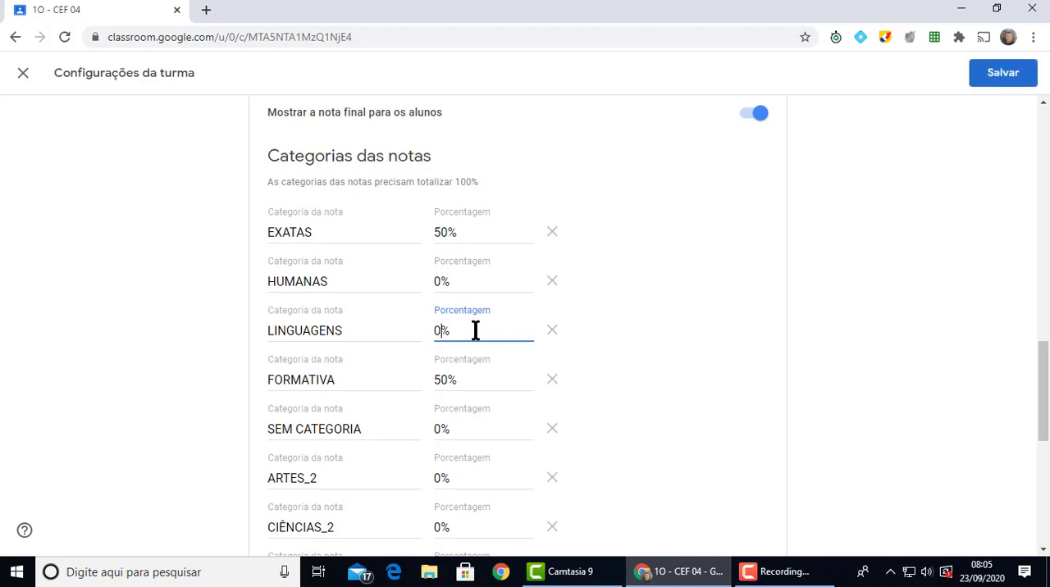
click(441, 382)
key(BackSpace)
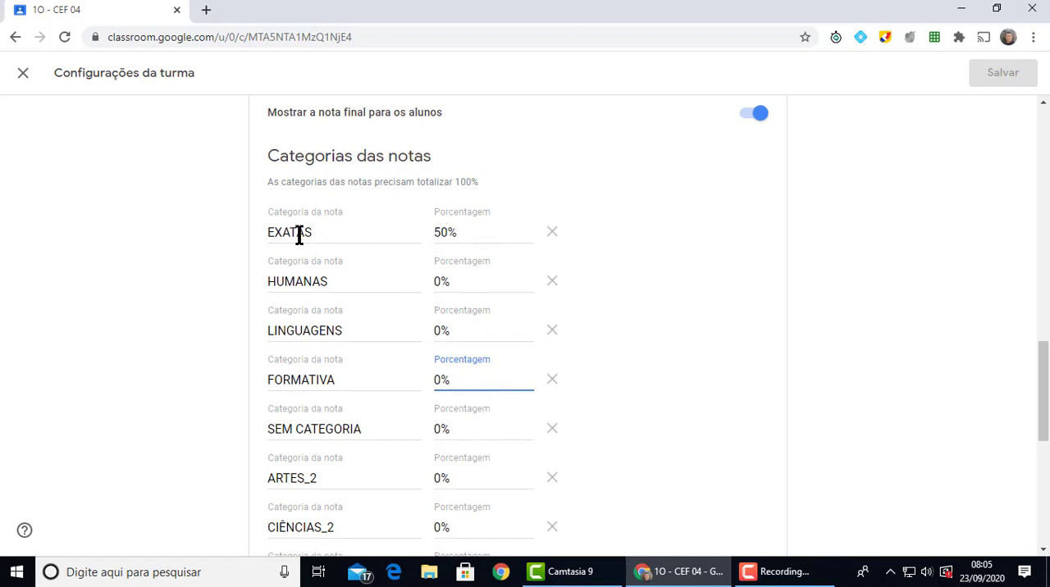
Set the CIÊNCIAS_2 grade category to 50% and save the class settings
scroll(509, 279, down, 6)
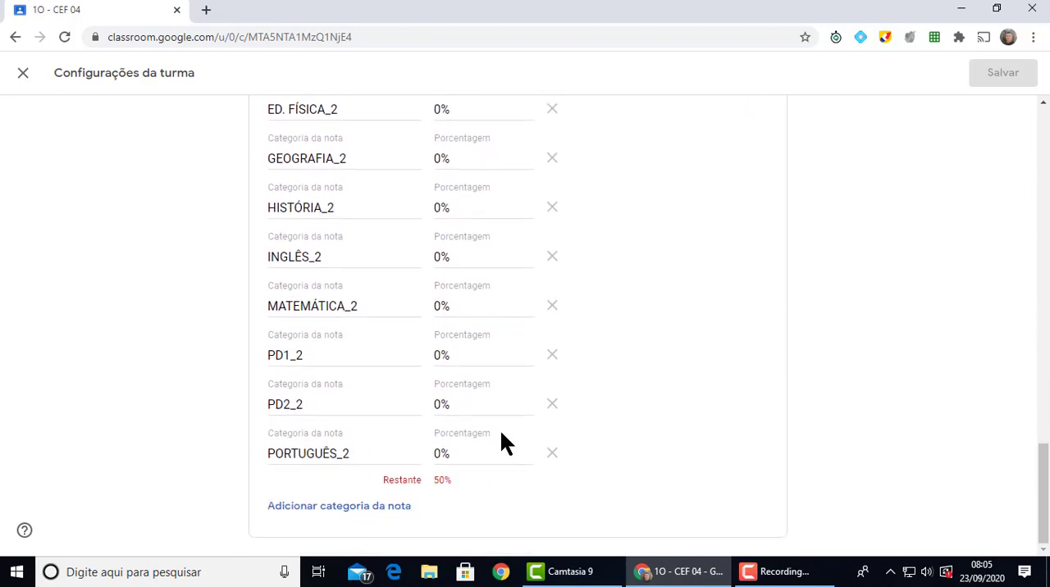
scroll(502, 444, up, 3)
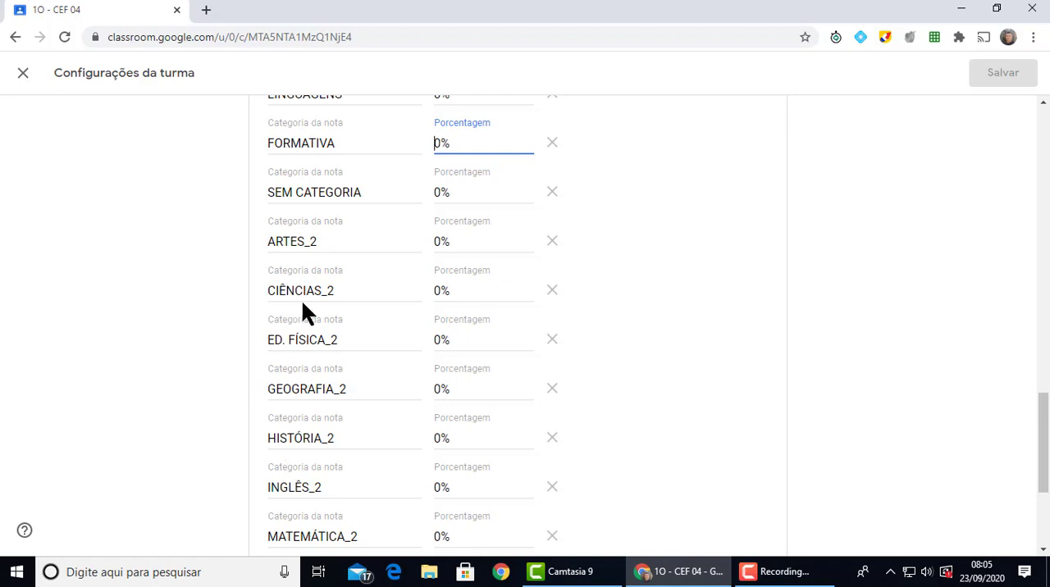
click(445, 297)
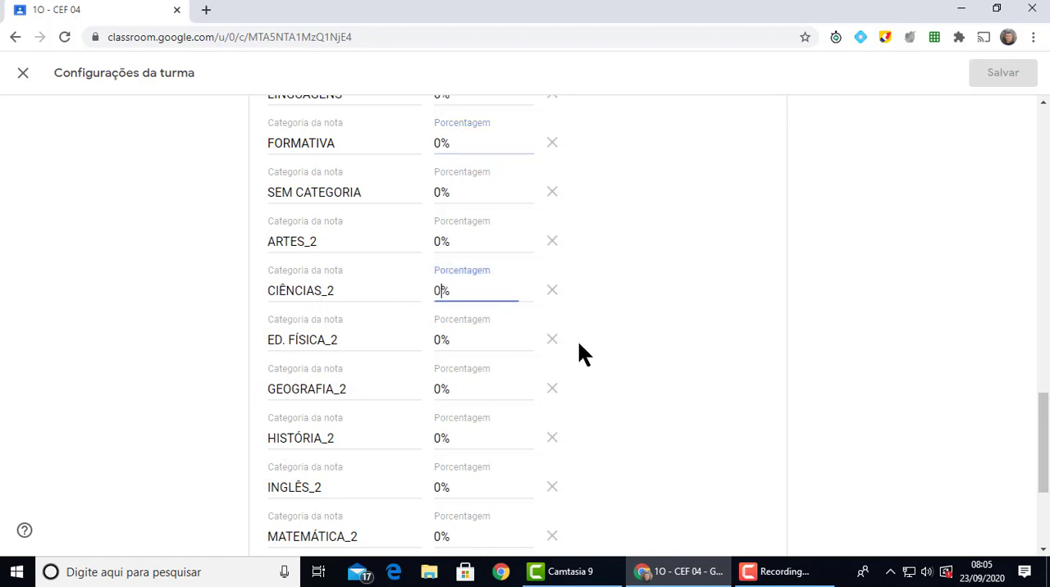
key(BackSpace)
text(50)
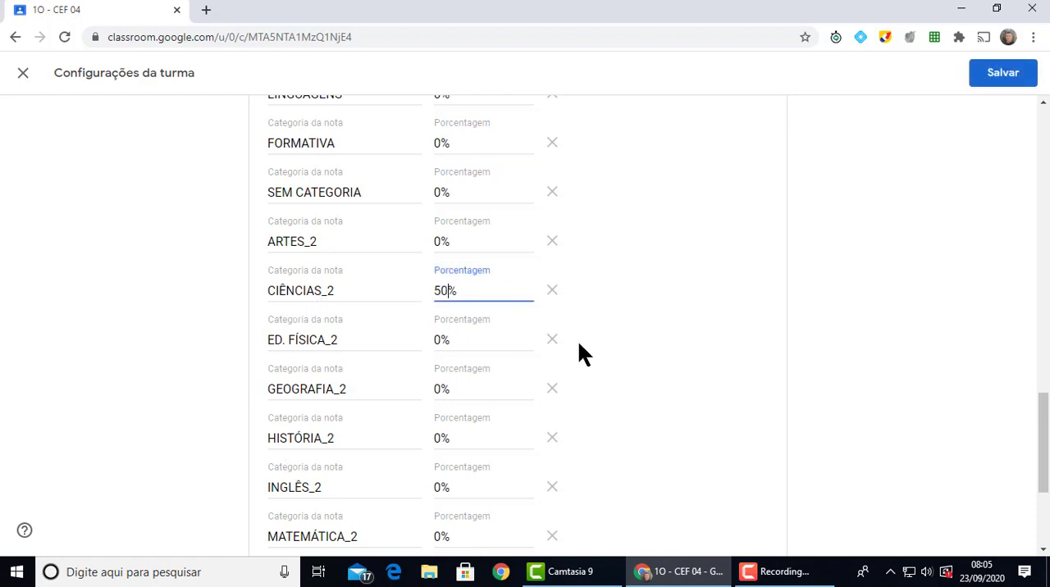
scroll(572, 405, down, 3)
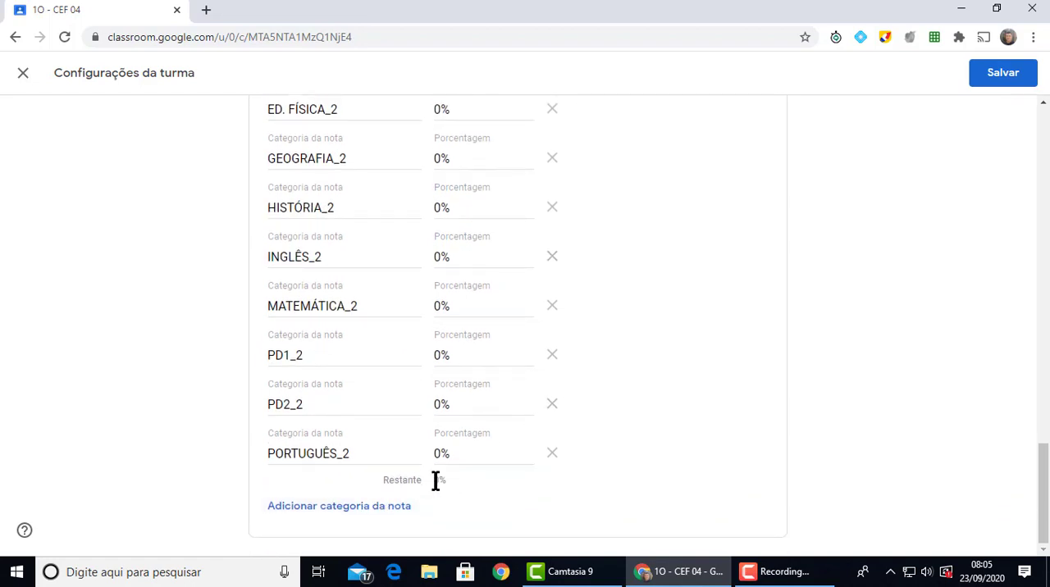
scroll(530, 452, up, 3)
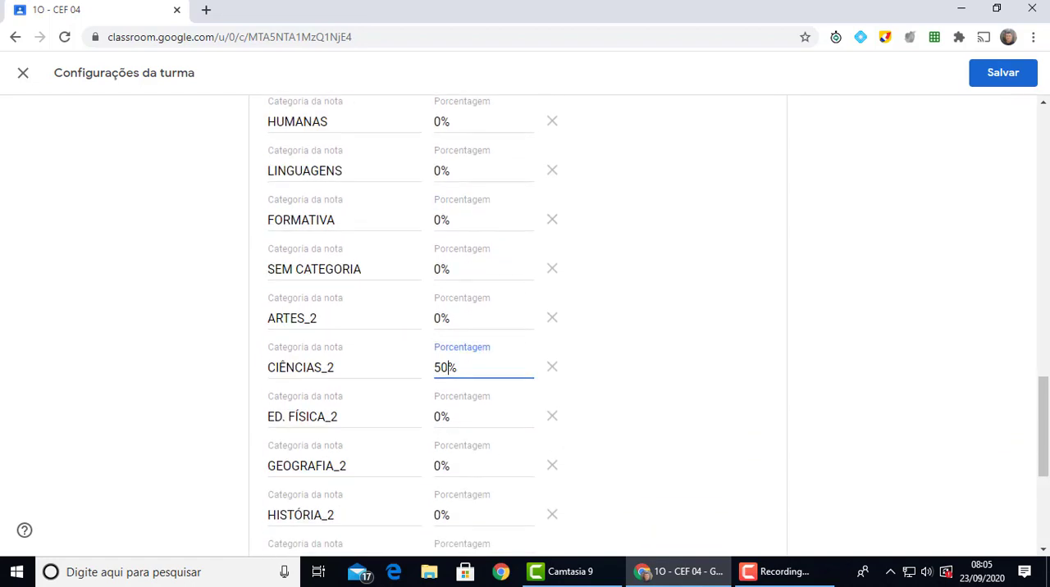
click(1006, 86)
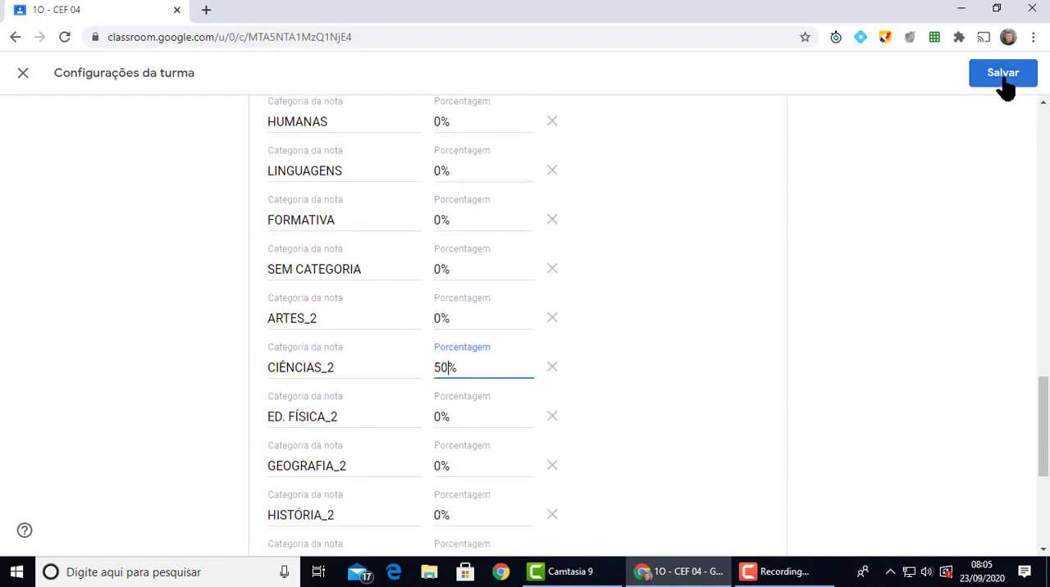
scroll(651, 361, up, 1)
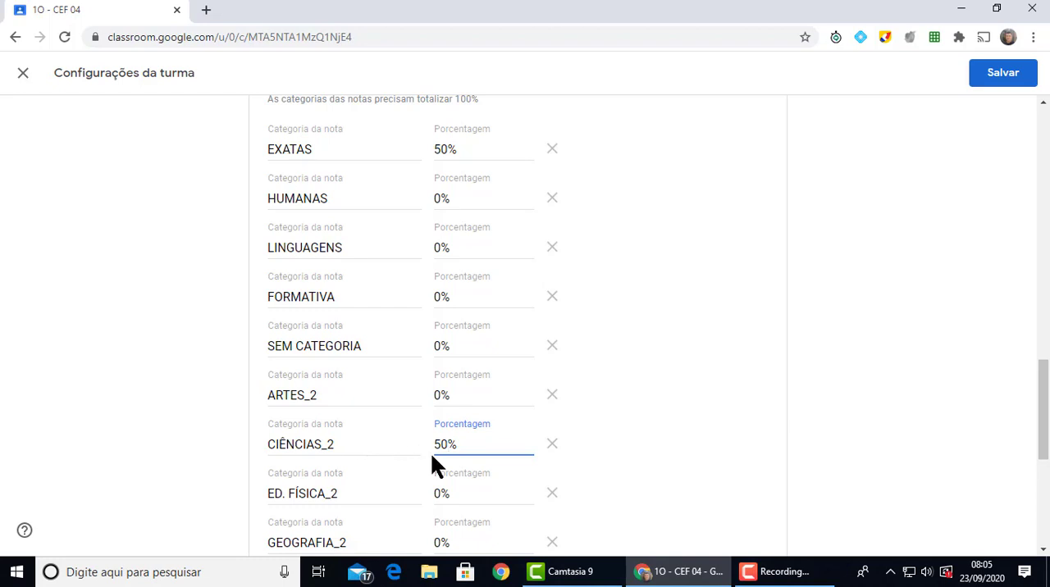
click(1011, 72)
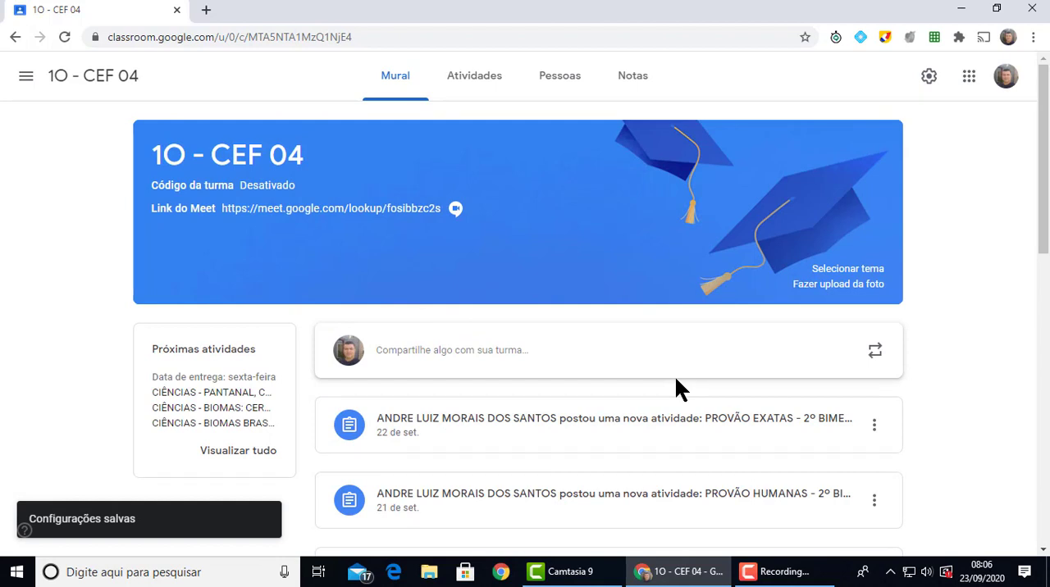
Switch to the class 2M - CEF 04 and open its class settings
click(28, 79)
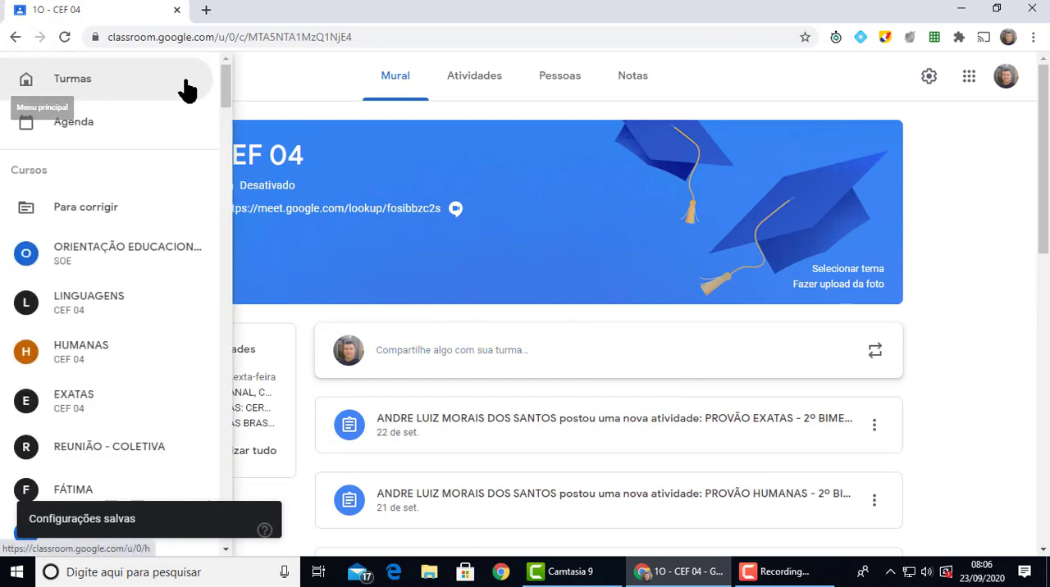
drag(227, 87, 140, 375)
click(140, 376)
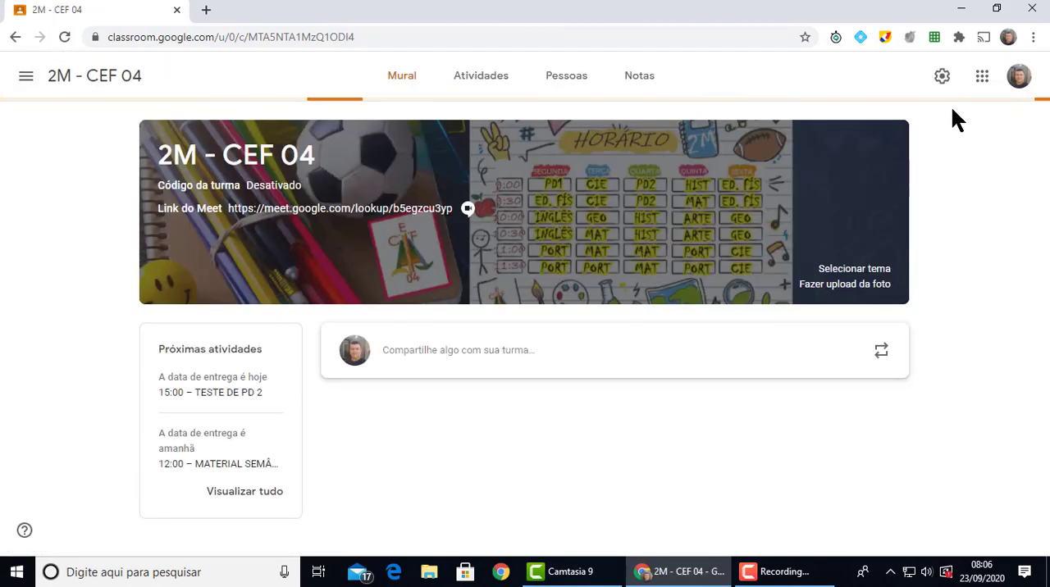
click(928, 79)
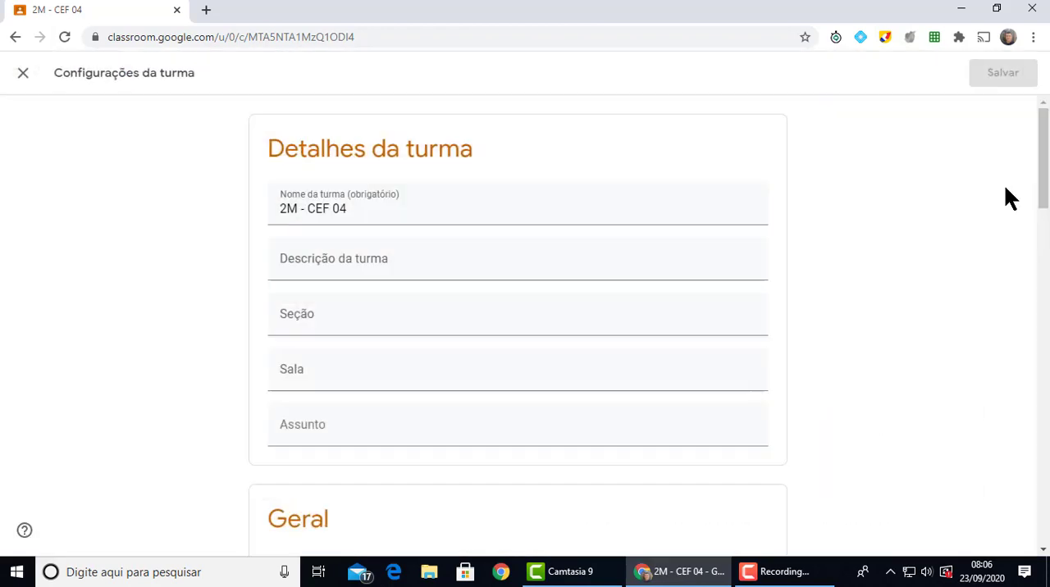
Set the EXATAS grade category of class 2M - CEF 04 to 0%
scroll(391, 328, down, 7)
scroll(394, 329, down, 5)
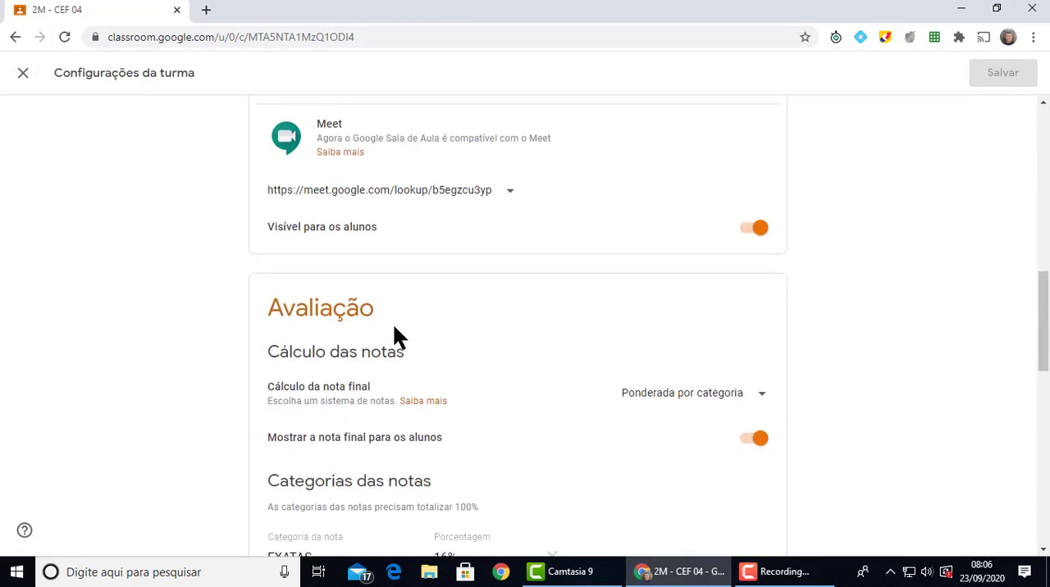
scroll(693, 382, down, 1)
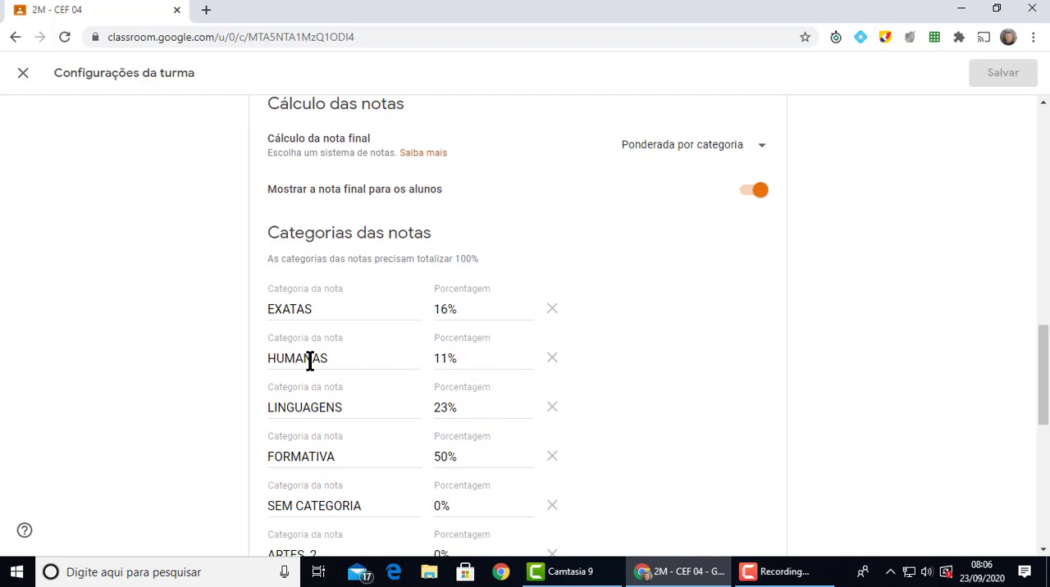
click(448, 307)
key(BackSpace)
key(BackSpace)
text(0)
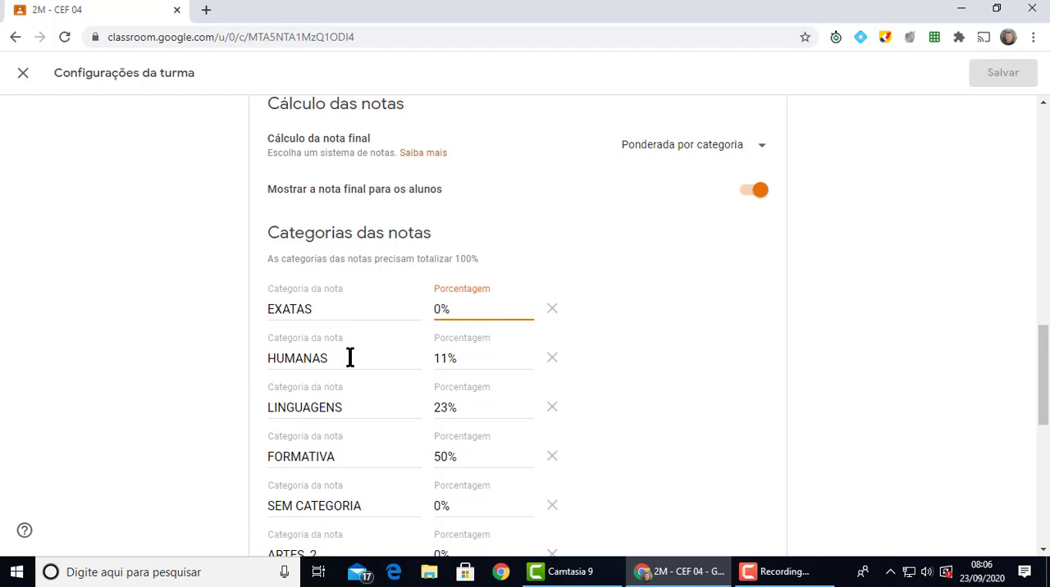
Set the percentage of the HUMANAS grade category to 50%
click(445, 358)
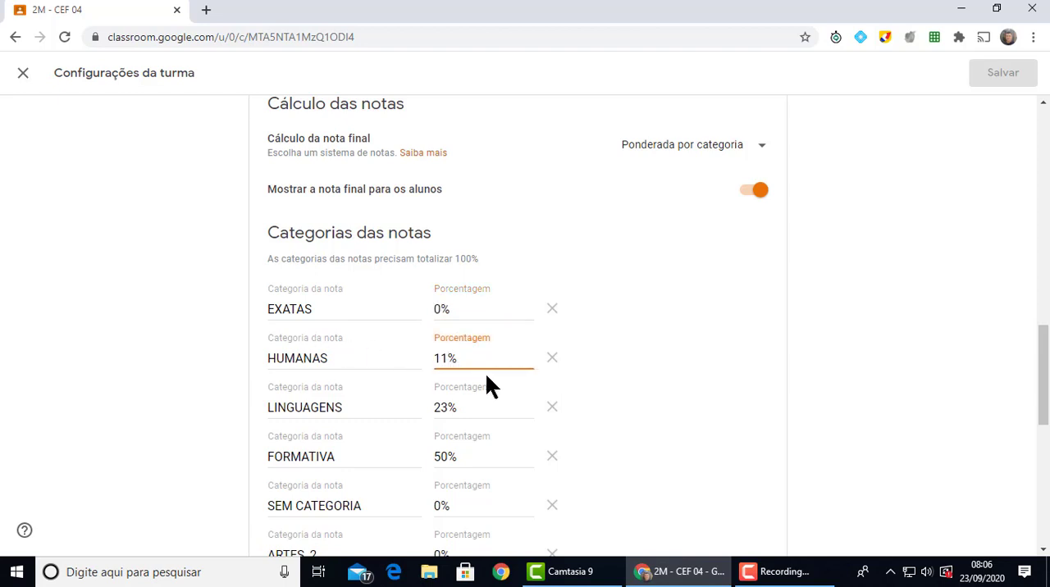
key(BackSpace)
key(BackSpace)
text(50)
Set the percentages of the LINGUAGENS and FORMATIVA grade categories to 0%
click(447, 410)
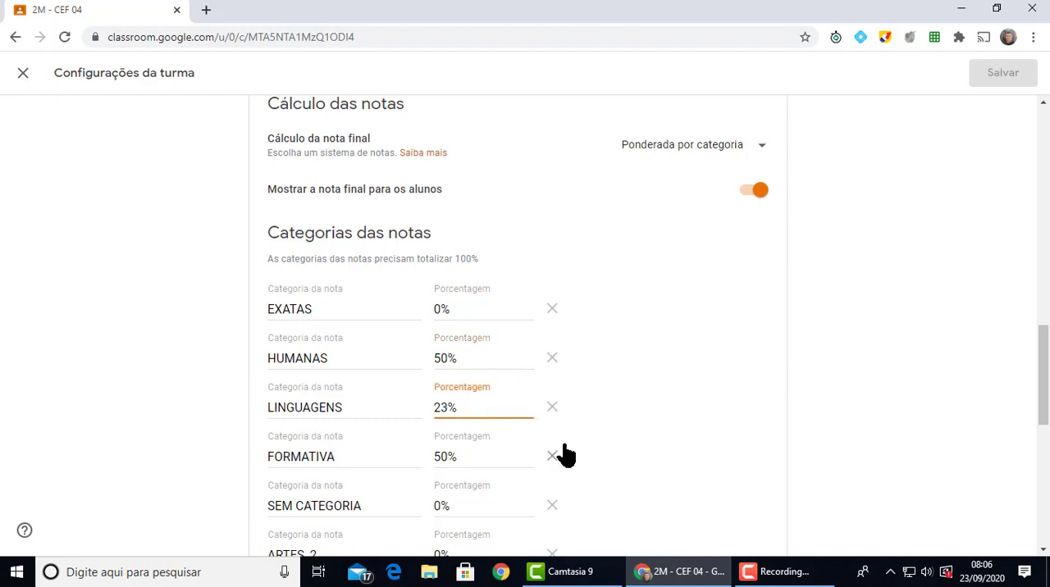
key(BackSpace)
key(BackSpace)
text(0)
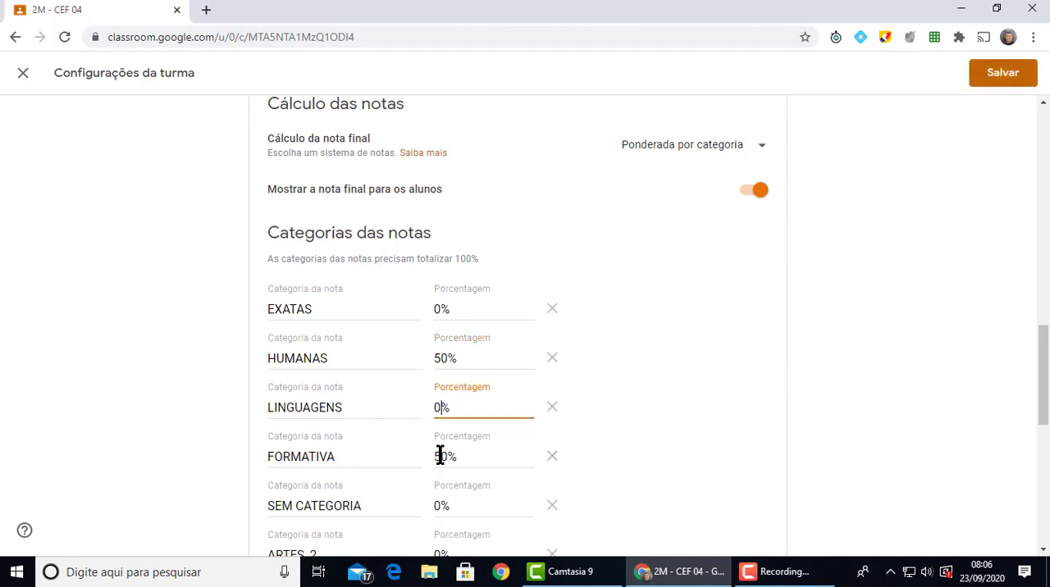
click(447, 459)
key(BackSpace)
key(BackSpace)
text(0)
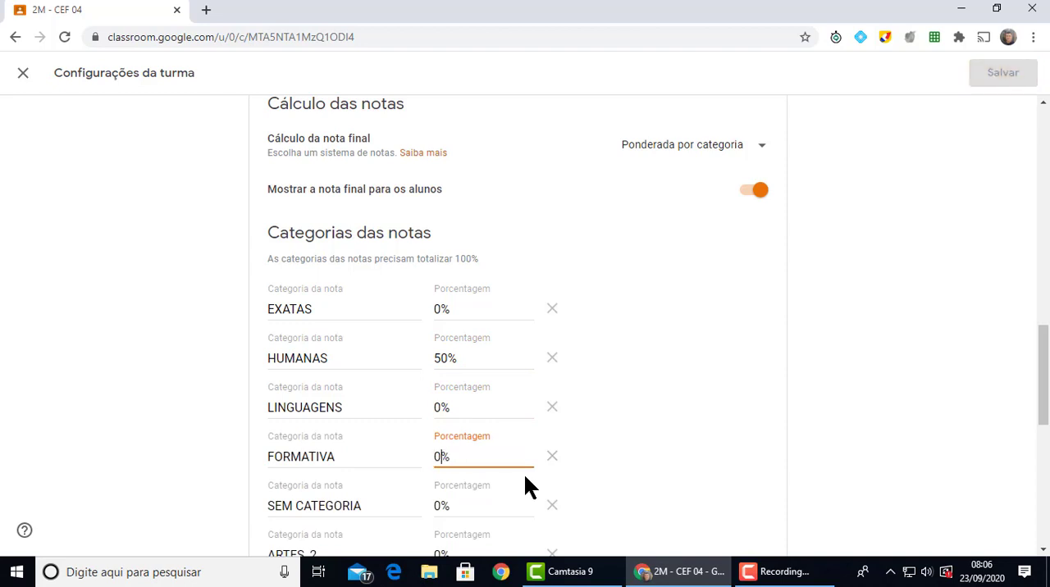
Set the percentage of the HISTÓRIA_2 grade category to 50%
scroll(525, 478, down, 4)
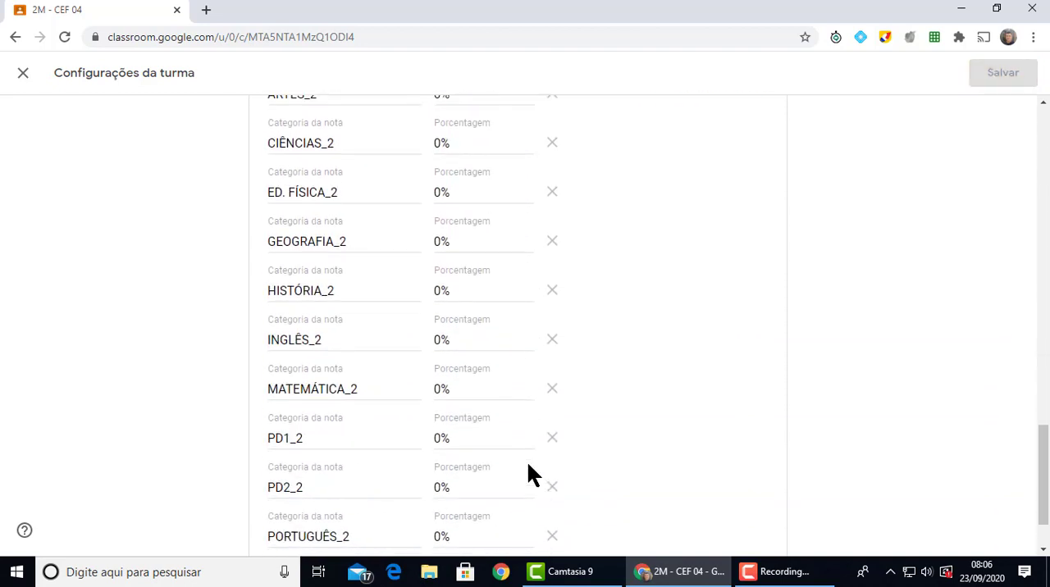
scroll(528, 461, up, 1)
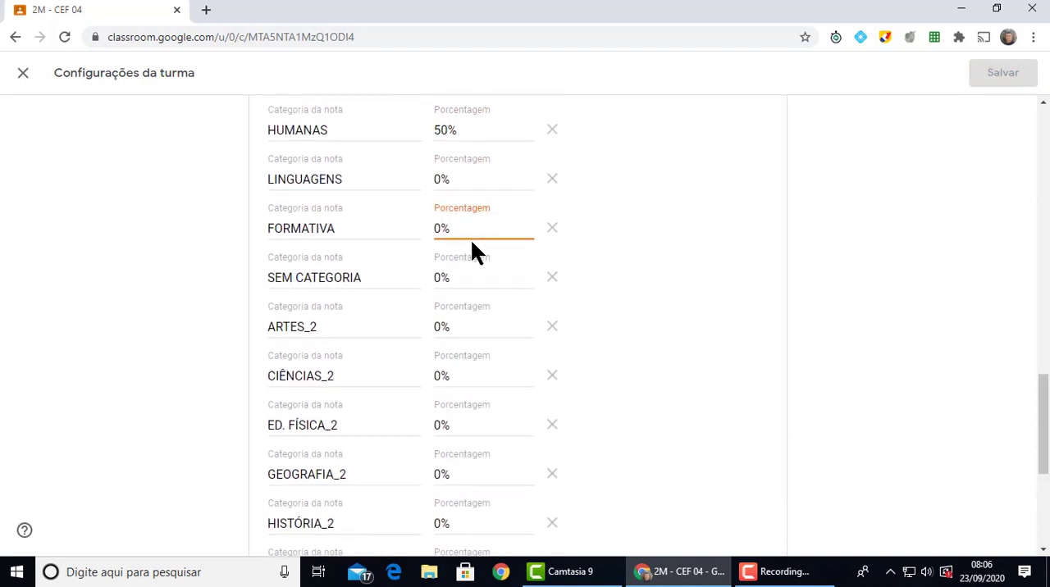
scroll(471, 240, up, 1)
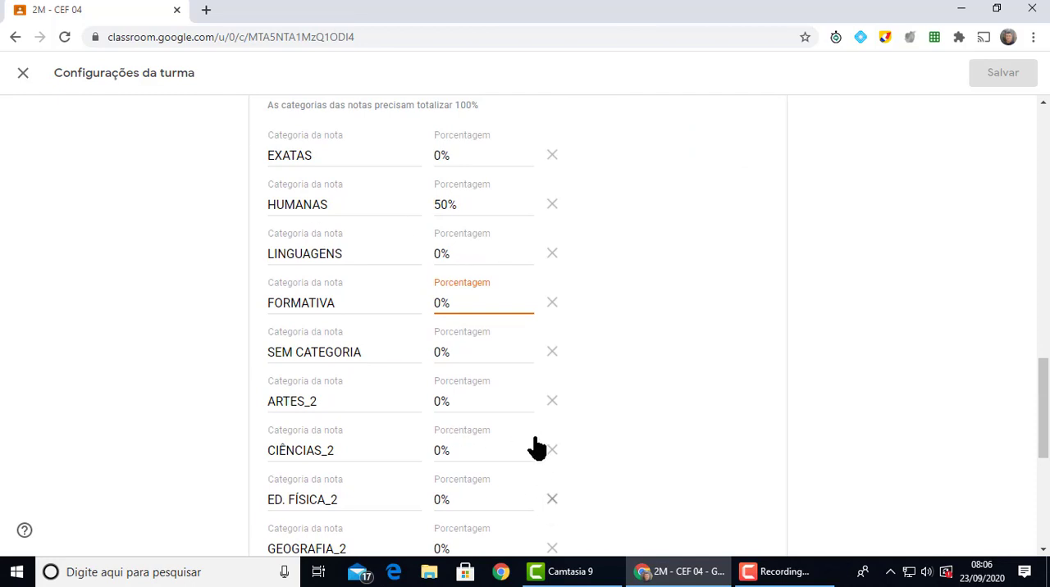
scroll(530, 418, down, 2)
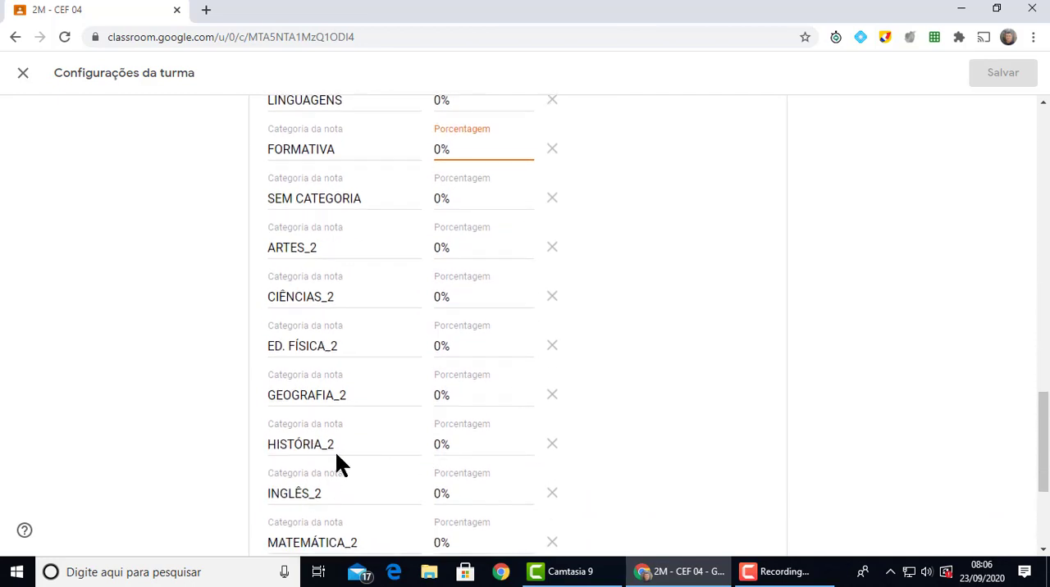
click(440, 444)
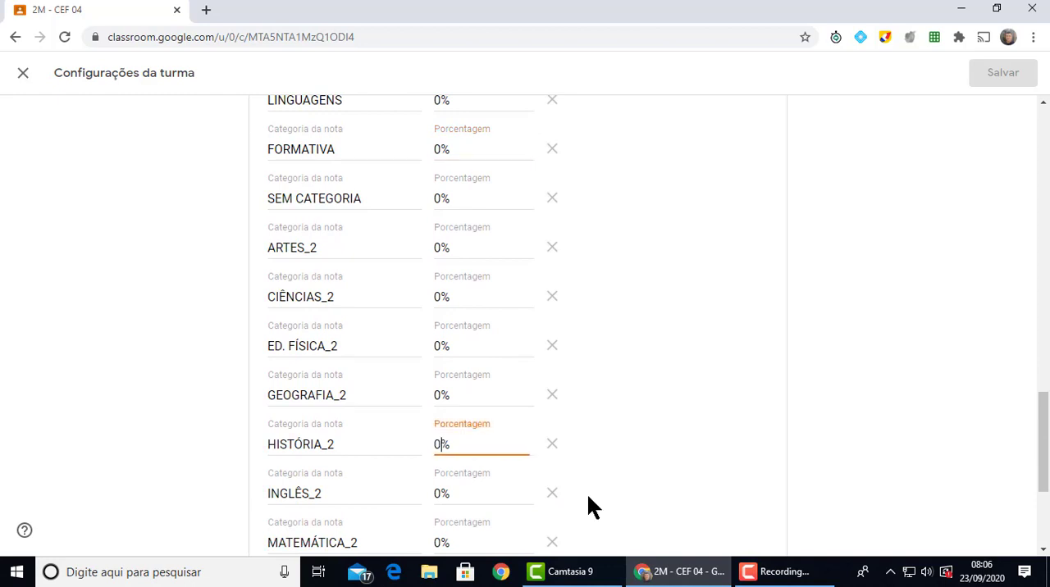
key(BackSpace)
text(50)
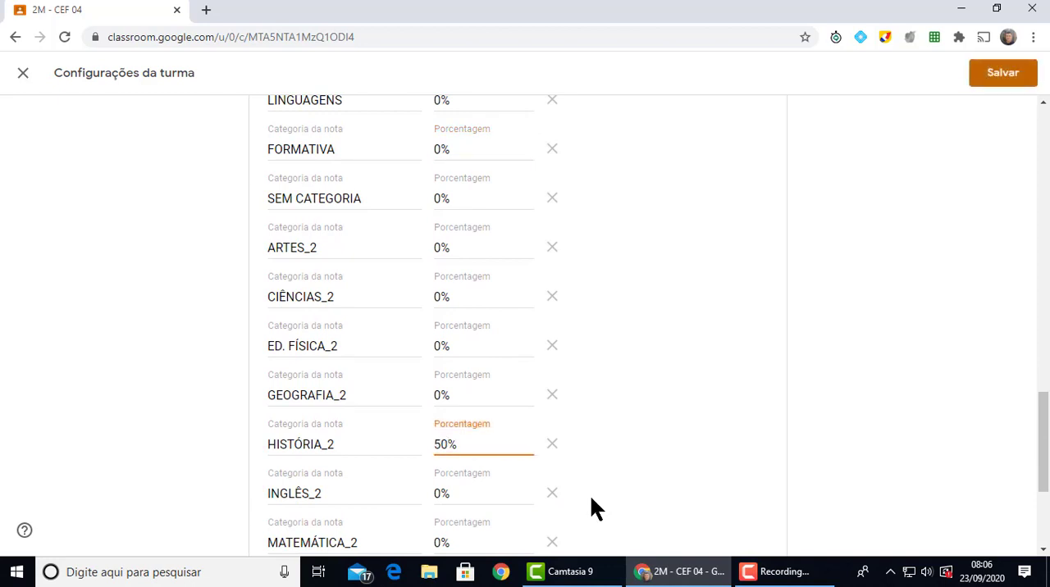
Check the grade category percentages of class 2M - CEF 04 and save the class settings
scroll(590, 495, down, 2)
scroll(517, 529, down, 1)
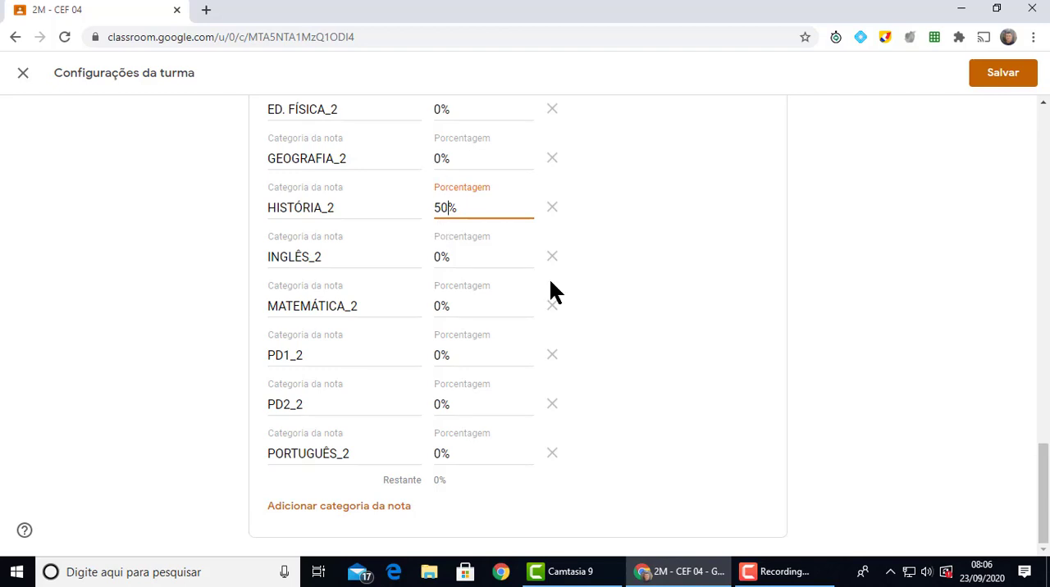
scroll(526, 361, up, 3)
scroll(484, 205, up, 2)
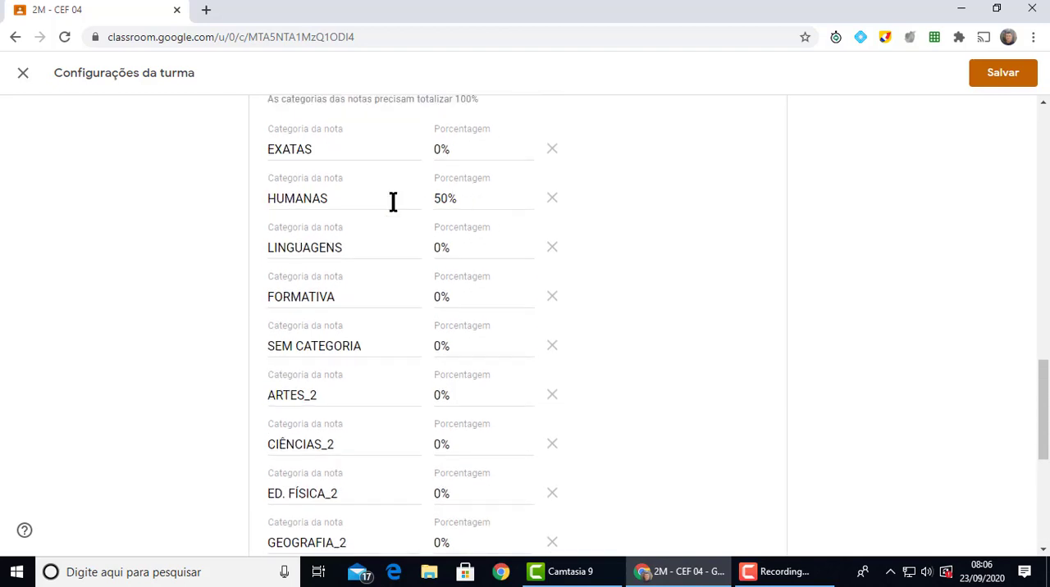
click(1001, 82)
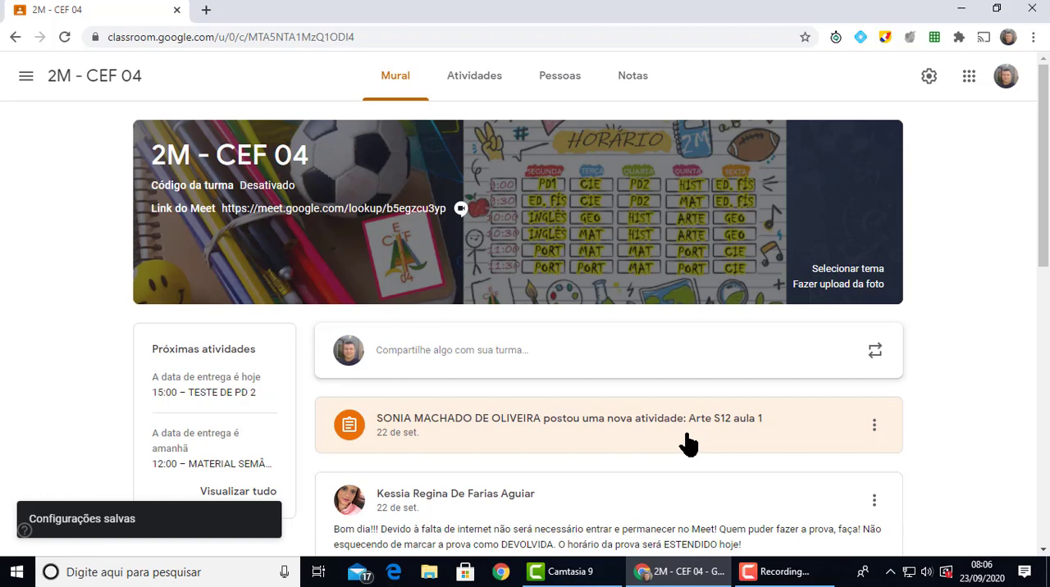
Switch to class 2G - CEF 04 and open the grade categories in its class settings
click(24, 79)
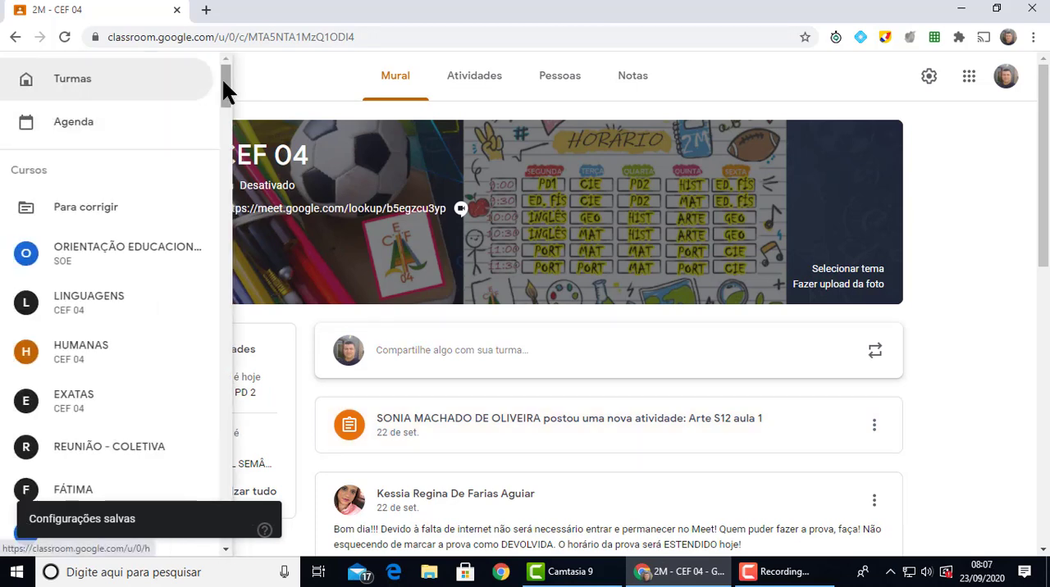
drag(223, 79, 215, 420)
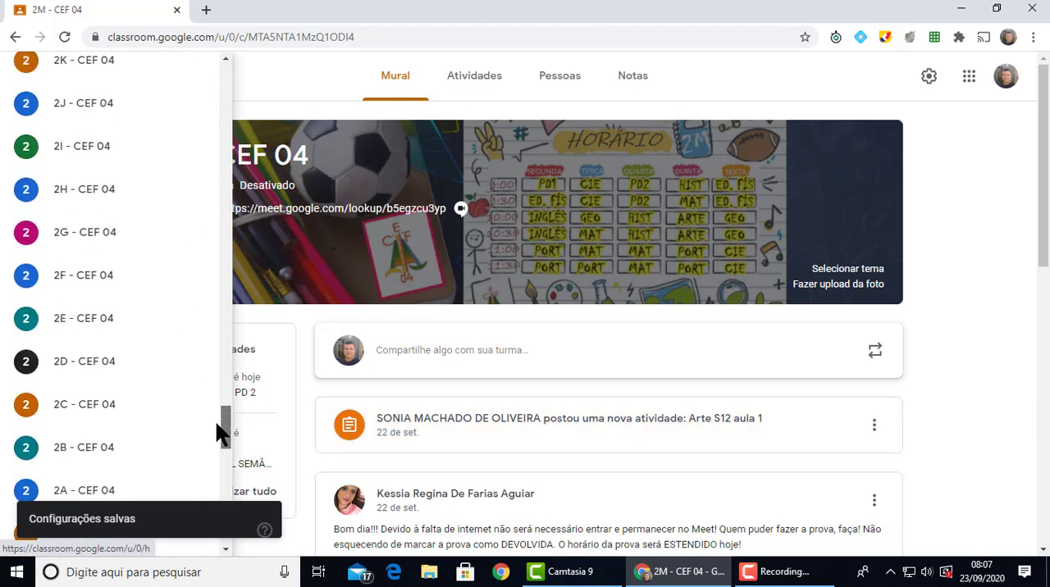
click(56, 274)
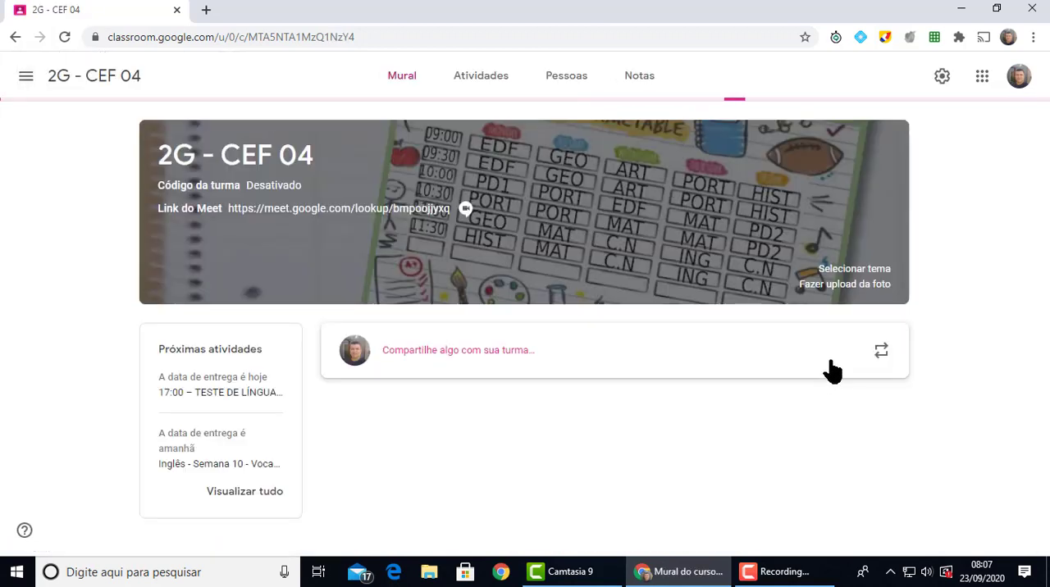
click(943, 78)
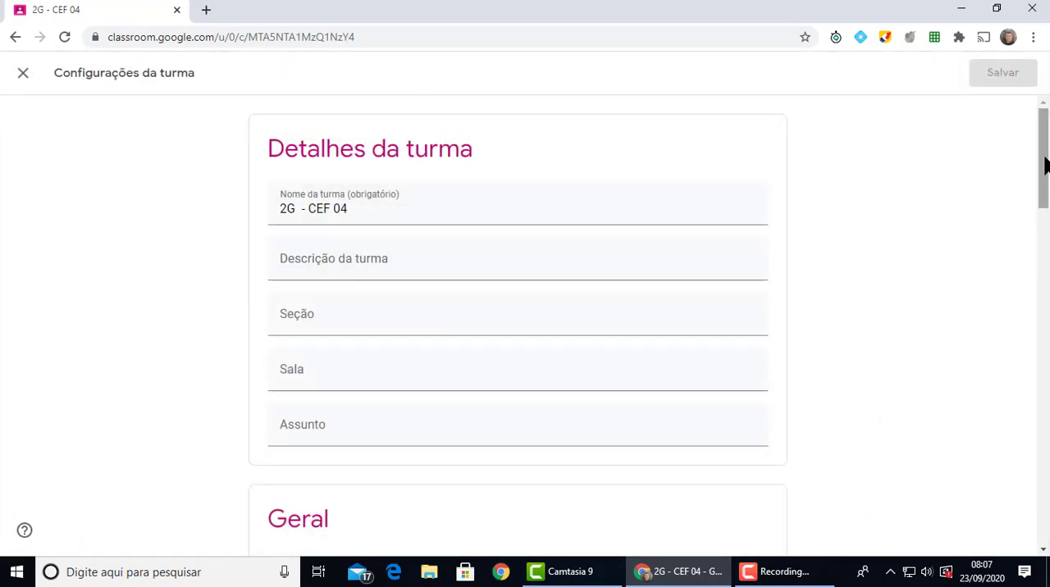
drag(1046, 164, 1046, 383)
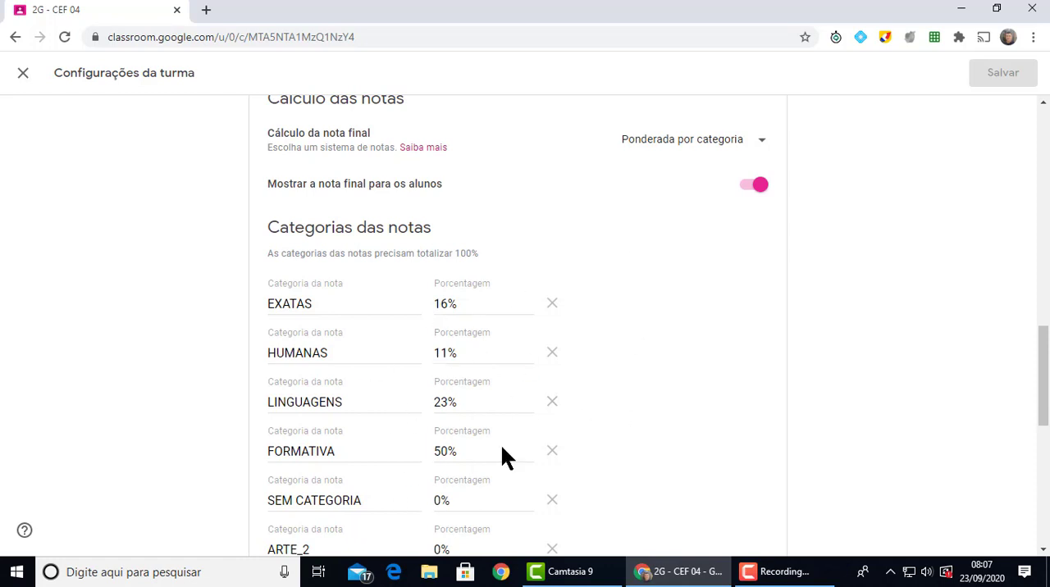
Set the percentages of the EXATAS and HUMANAS grade categories of class 2G - CEF 04 to 0%
scroll(484, 471, down, 4)
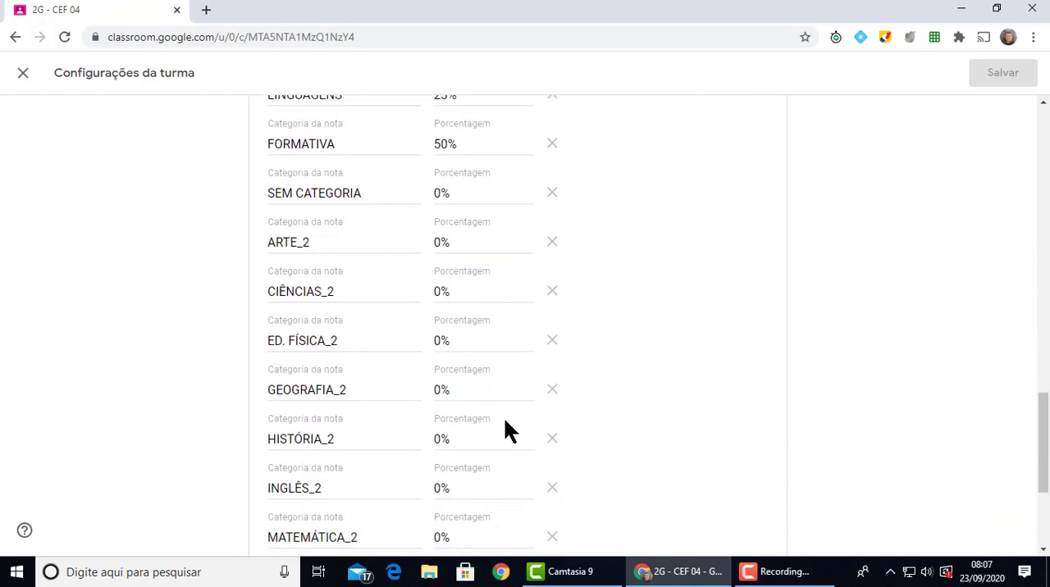
scroll(541, 377, up, 3)
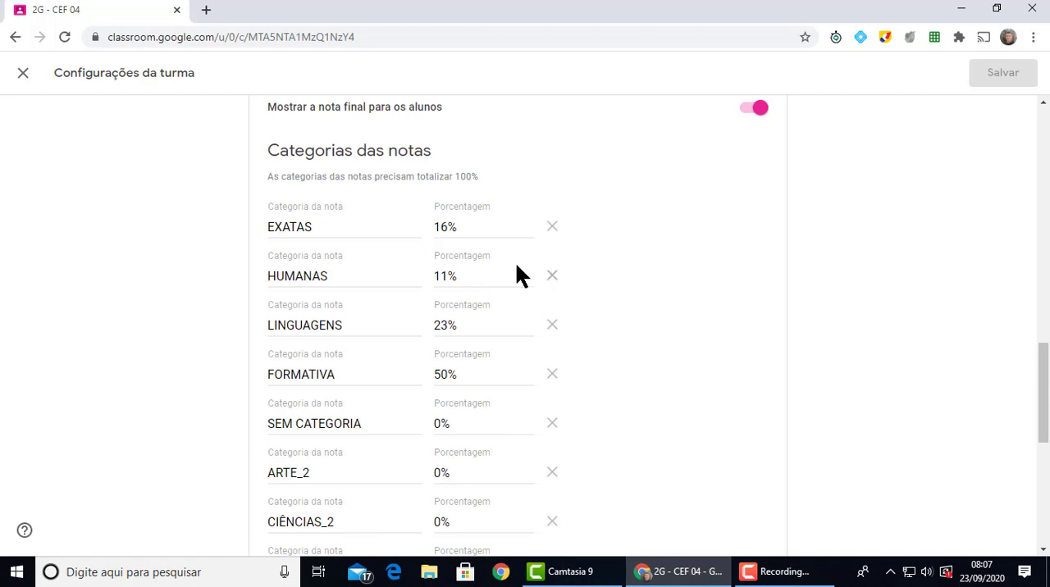
scroll(499, 395, down, 5)
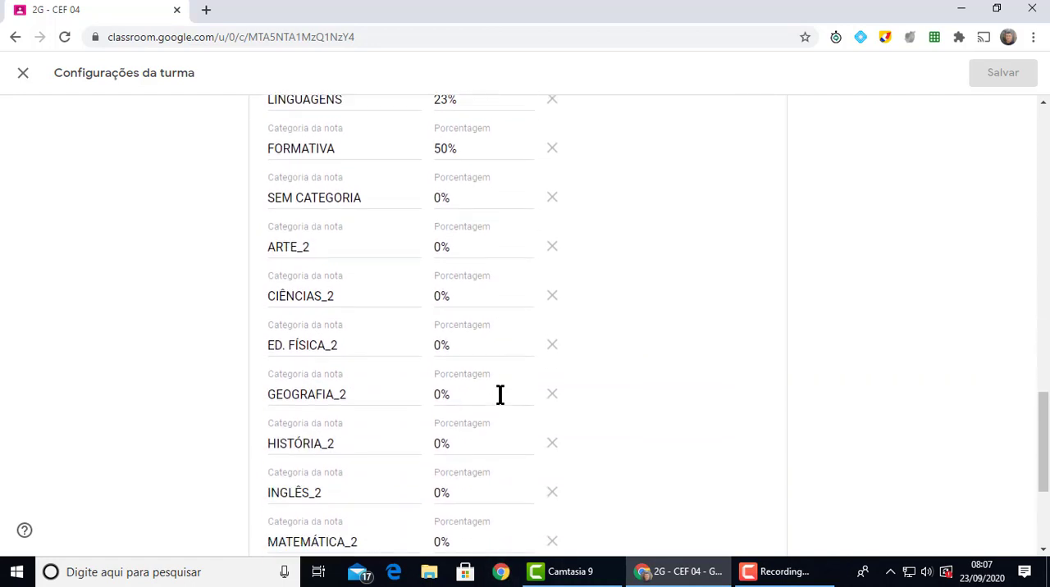
scroll(500, 395, down, 1)
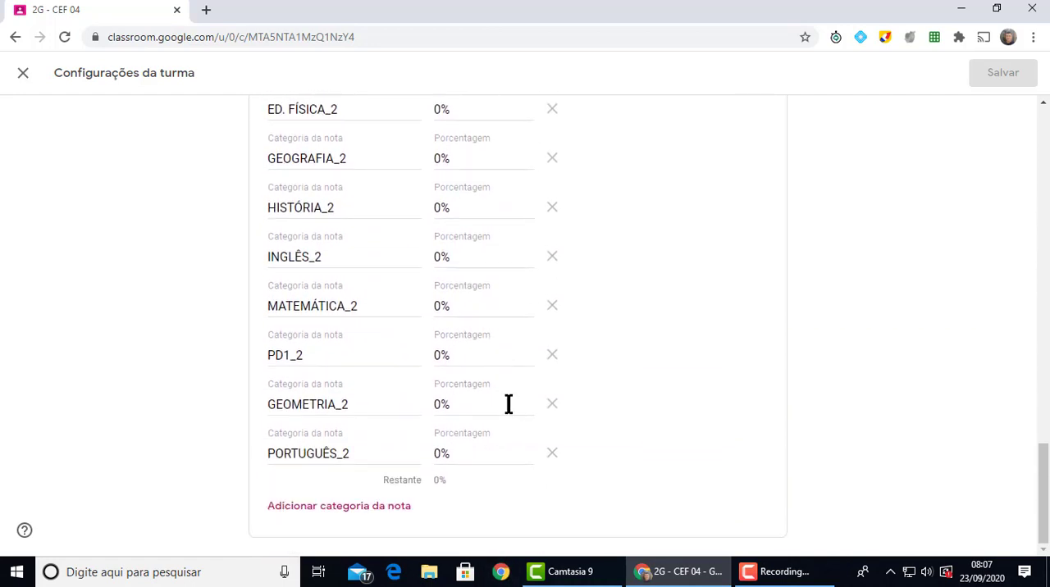
scroll(635, 468, up, 3)
scroll(637, 464, up, 3)
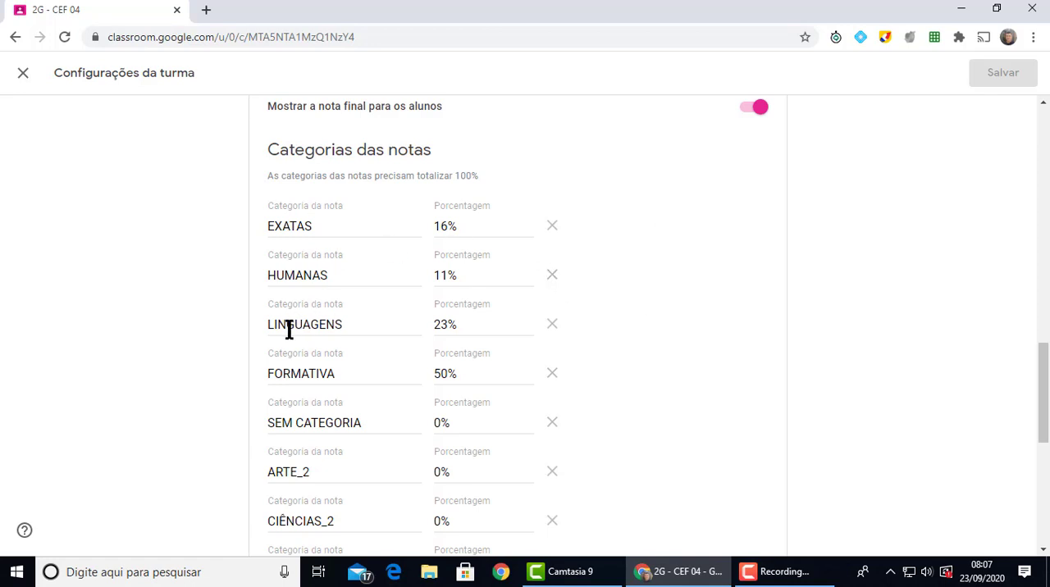
click(448, 227)
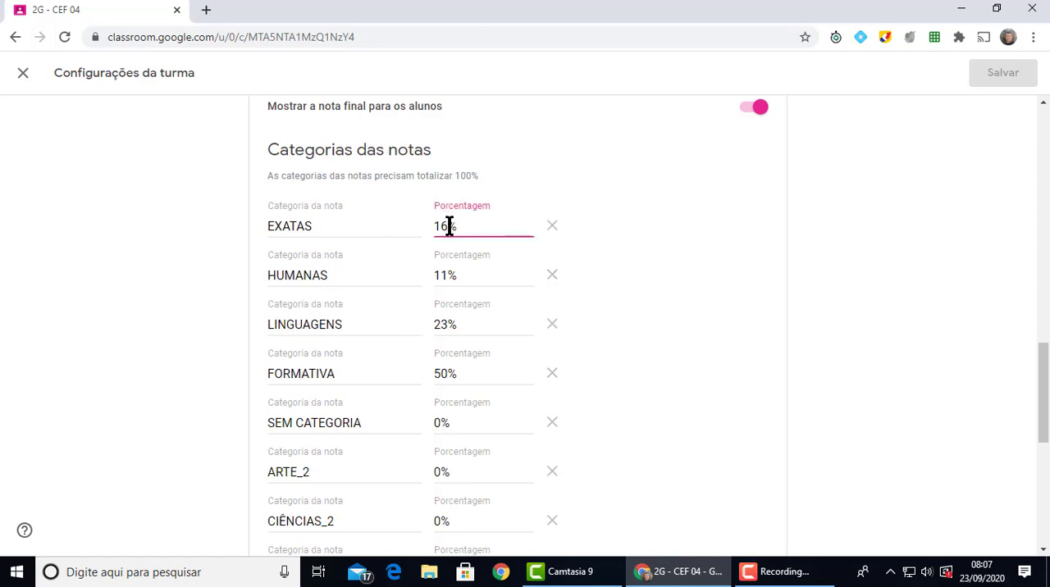
click(446, 277)
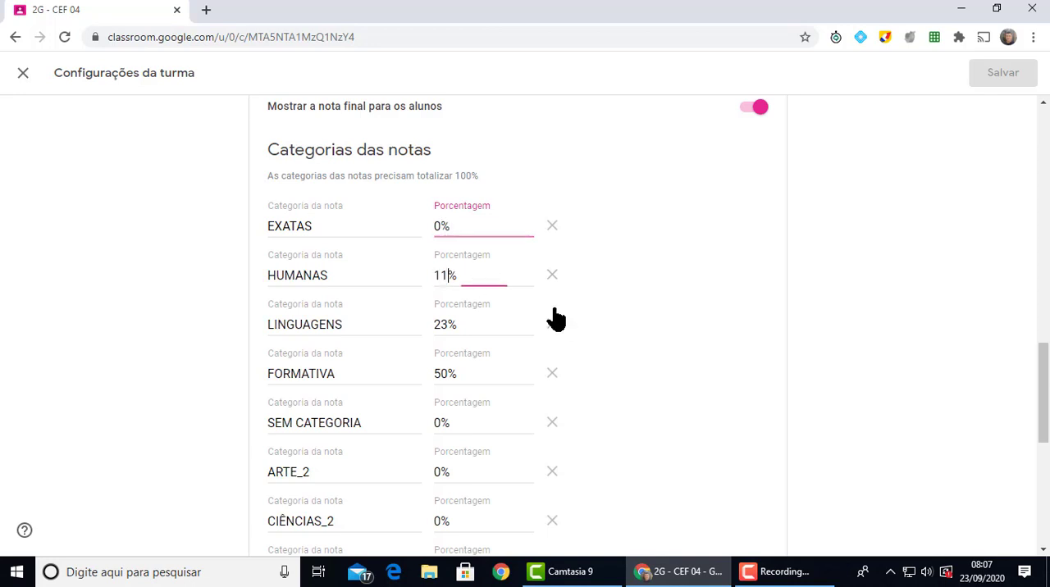
Set the percentage of the LINGUAGENS grade category to 50%
click(447, 324)
key(BackSpace)
key(BackSpace)
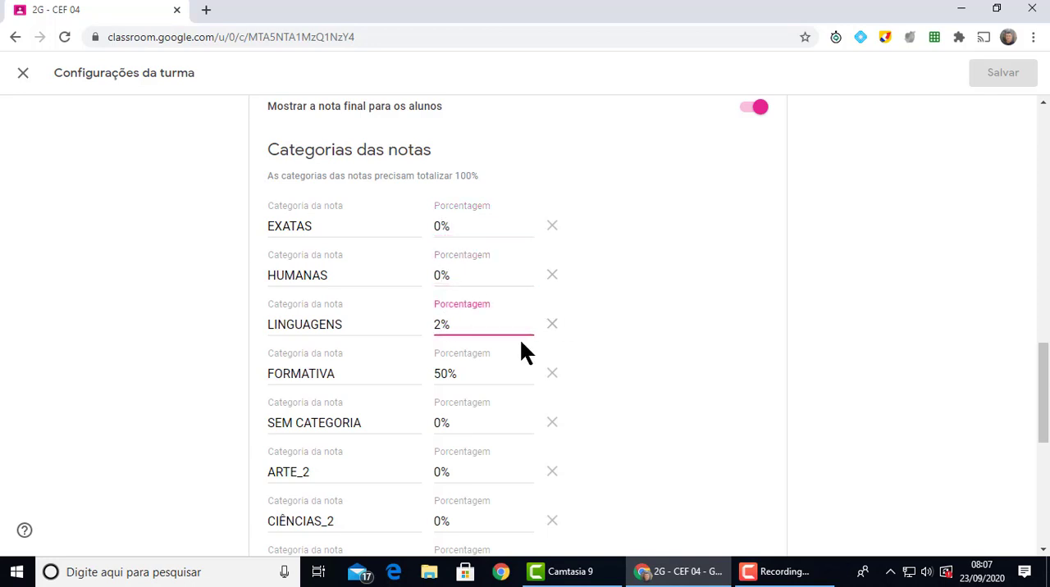
text(50)
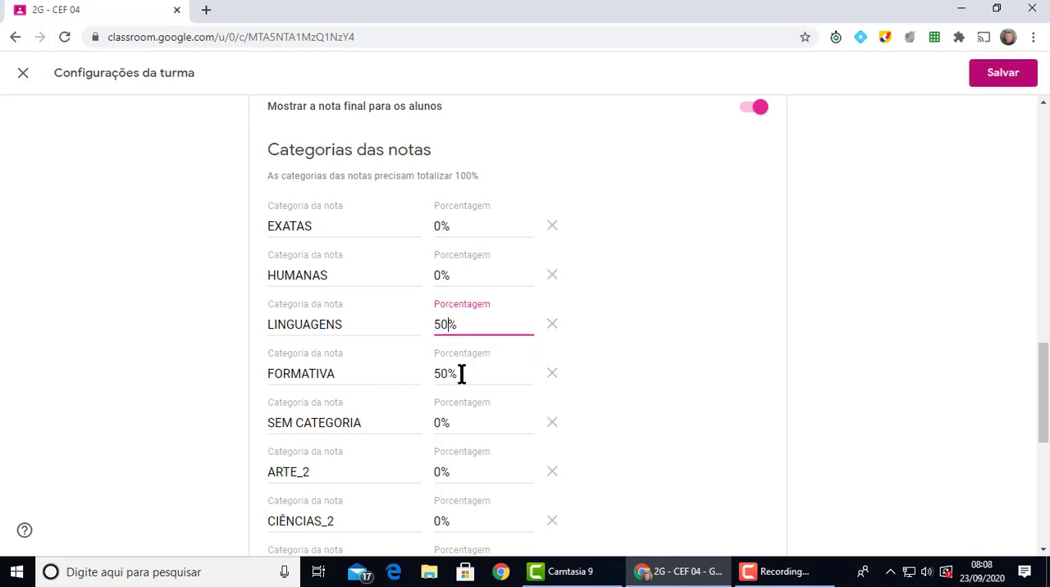
Set the percentage of the PORTUGUÊS_2 grade category to 50%
scroll(451, 379, down, 3)
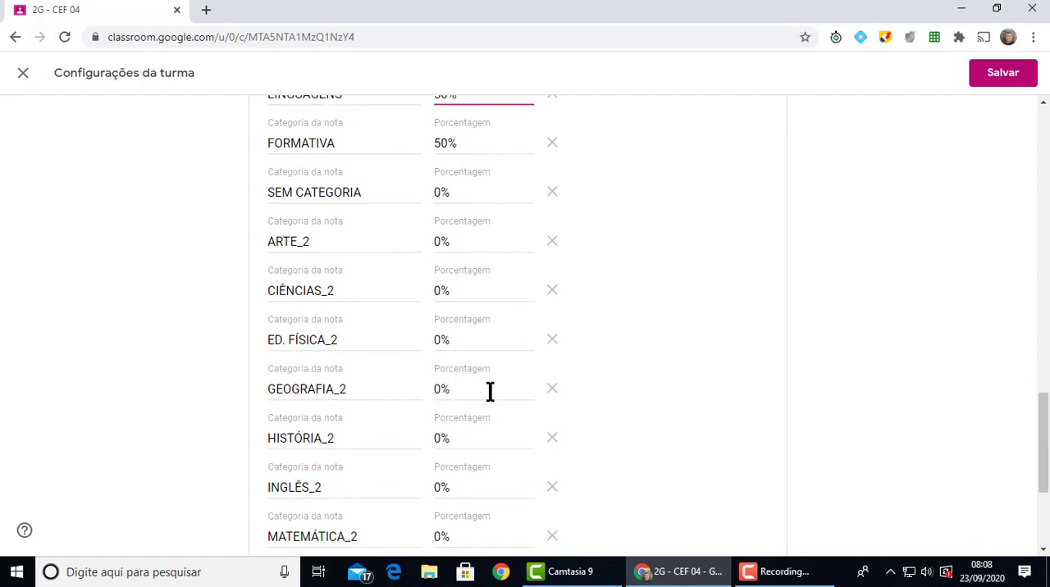
scroll(399, 335, up, 2)
scroll(516, 425, down, 2)
scroll(386, 470, down, 3)
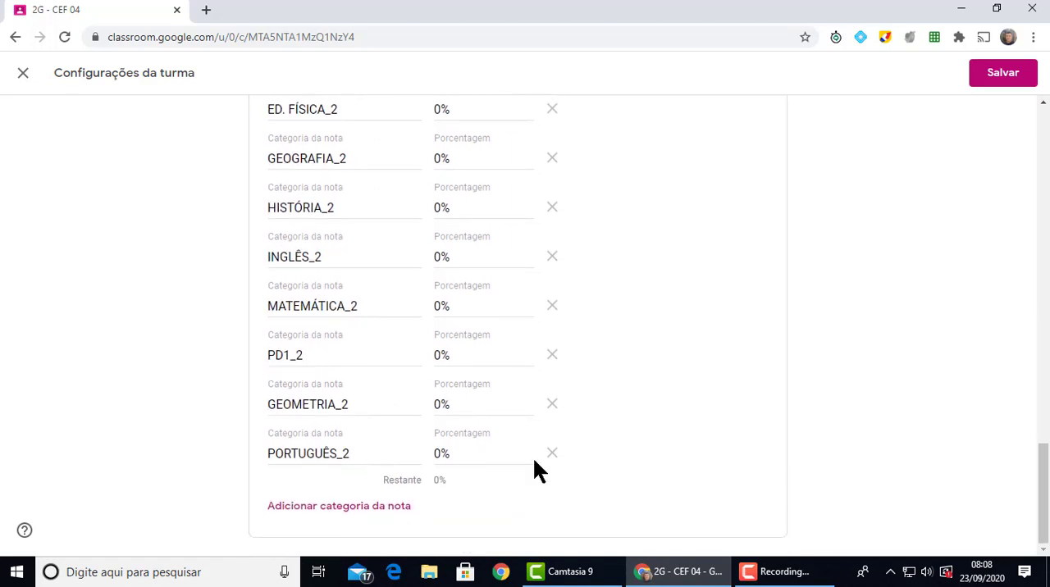
click(442, 454)
key(BackSpace)
text(5)
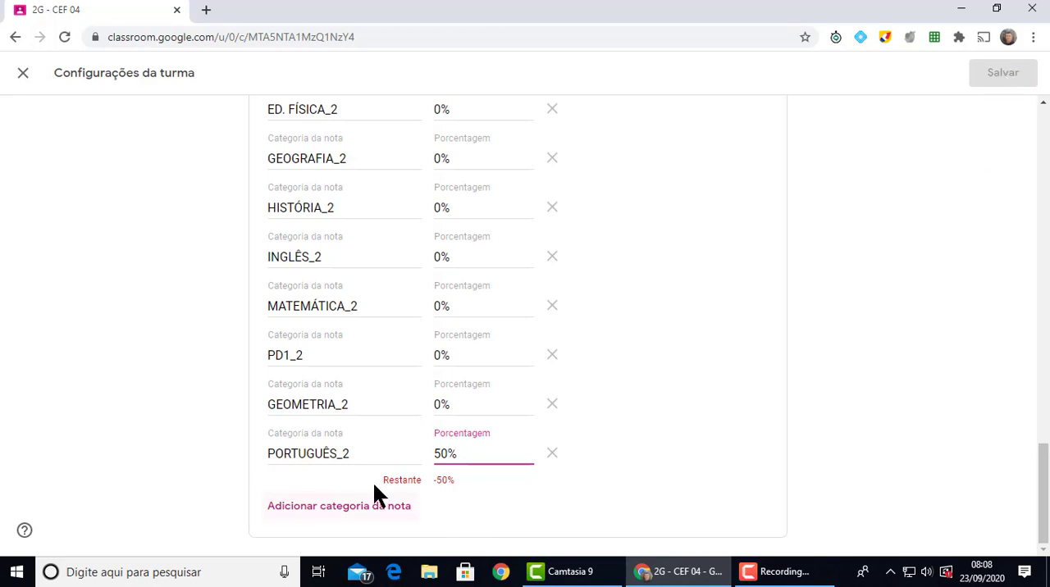
Set the percentage of the FORMATIVA grade category to 0%
scroll(479, 457, up, 5)
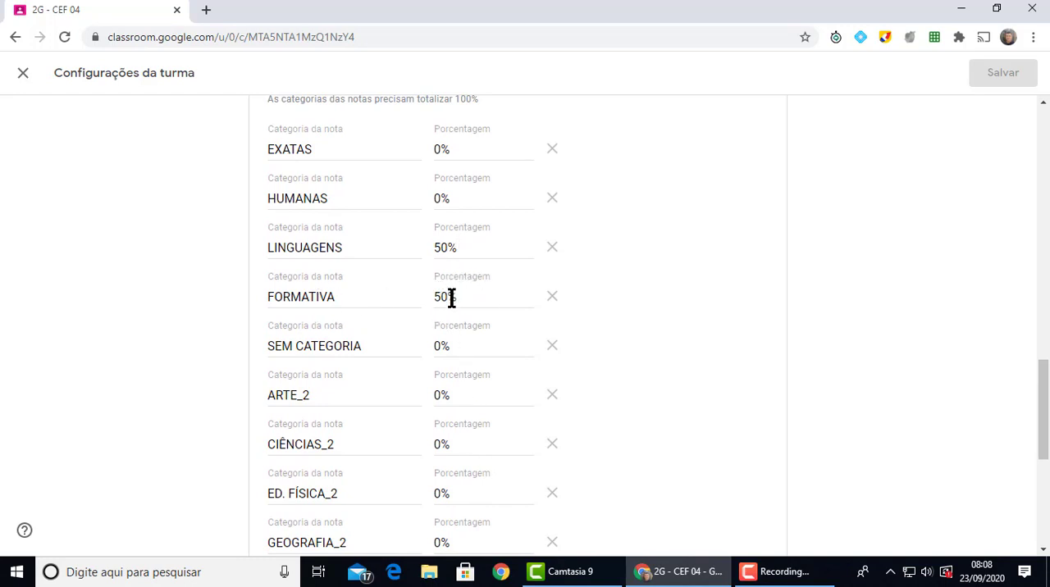
scroll(450, 297, down, 5)
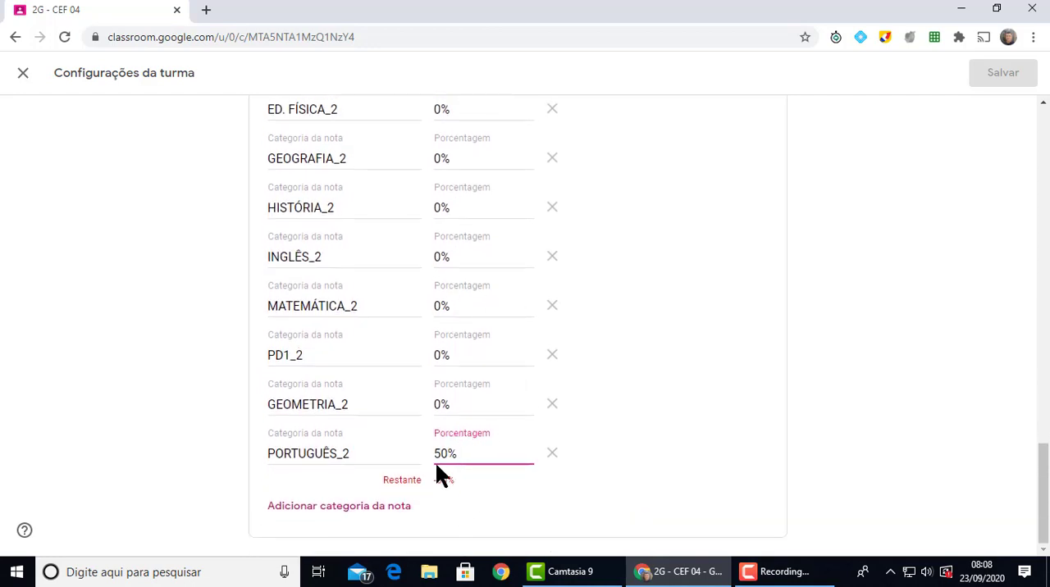
scroll(479, 463, up, 5)
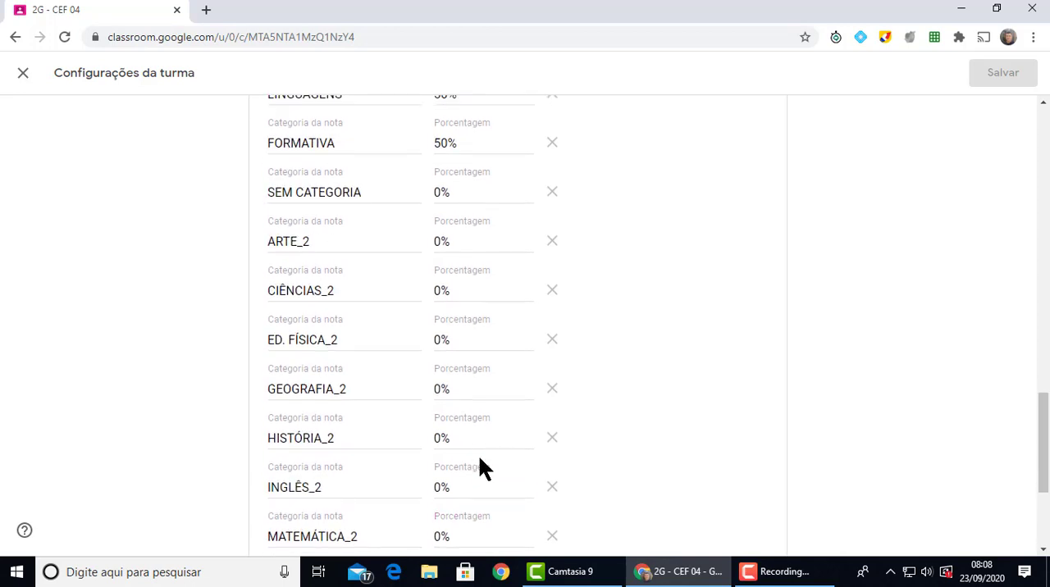
click(444, 298)
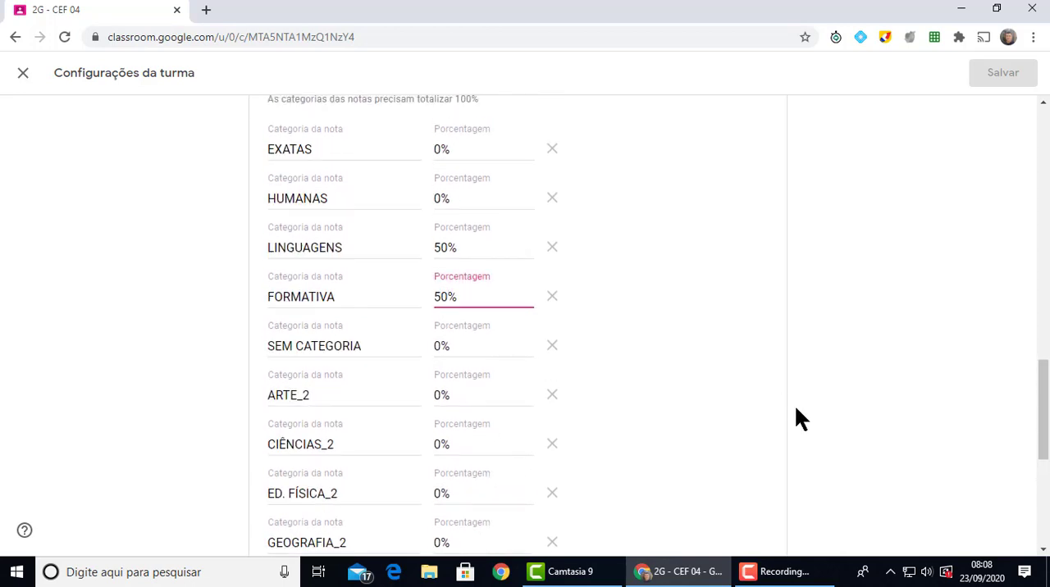
text(0)
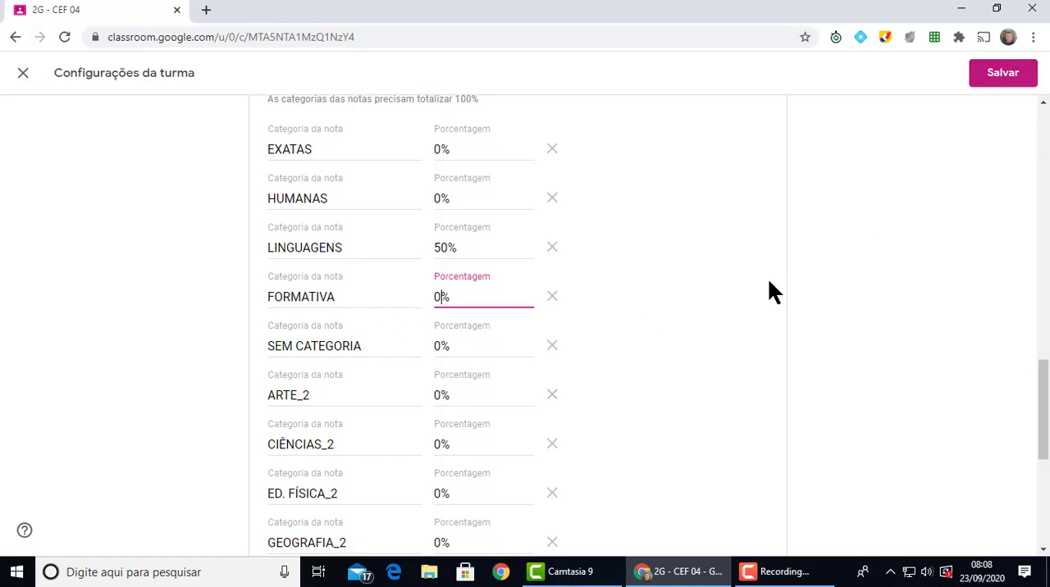
Check the grade category percentages of class 2G - CEF 04 and save the class settings
scroll(505, 370, down, 5)
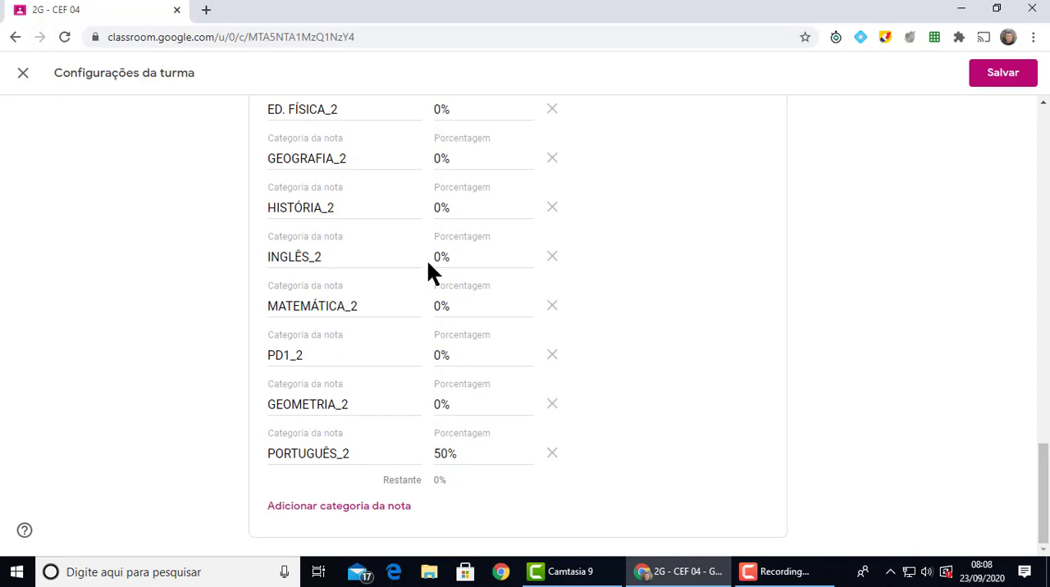
scroll(525, 385, up, 6)
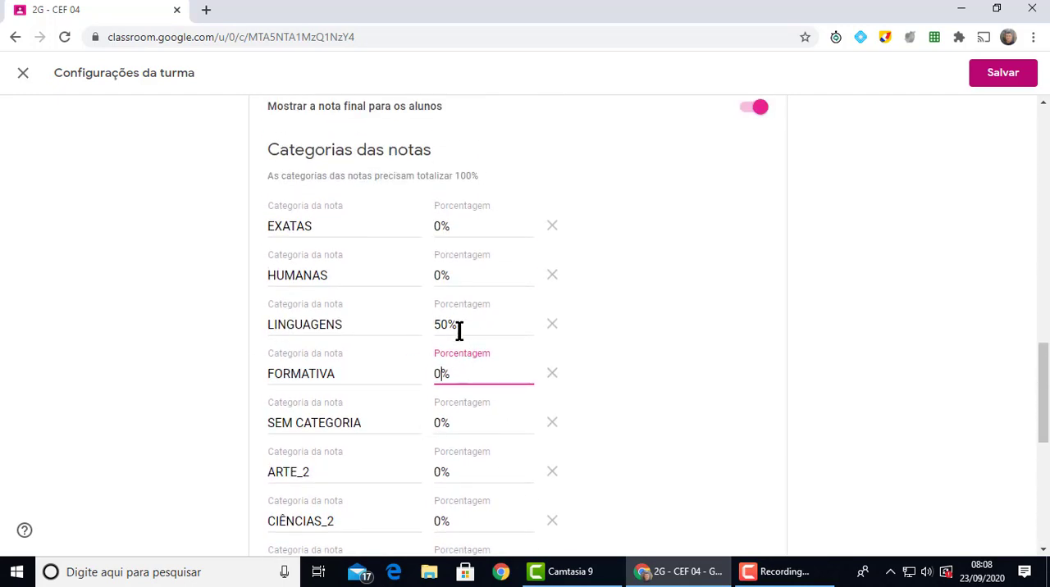
click(1002, 74)
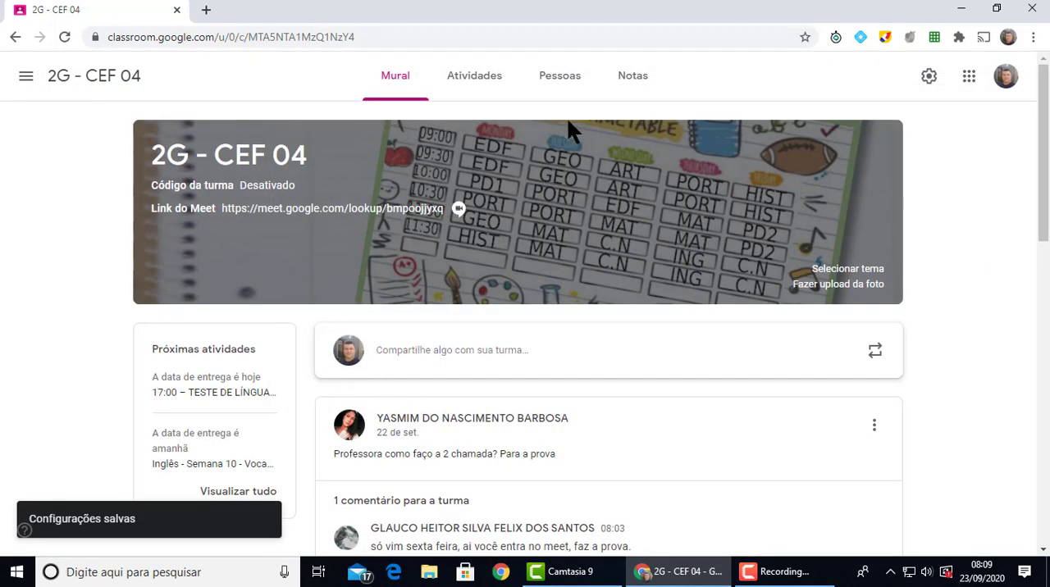
Open the gradebook of class 2G - CEF 04 and examine the students' overall grades
click(634, 77)
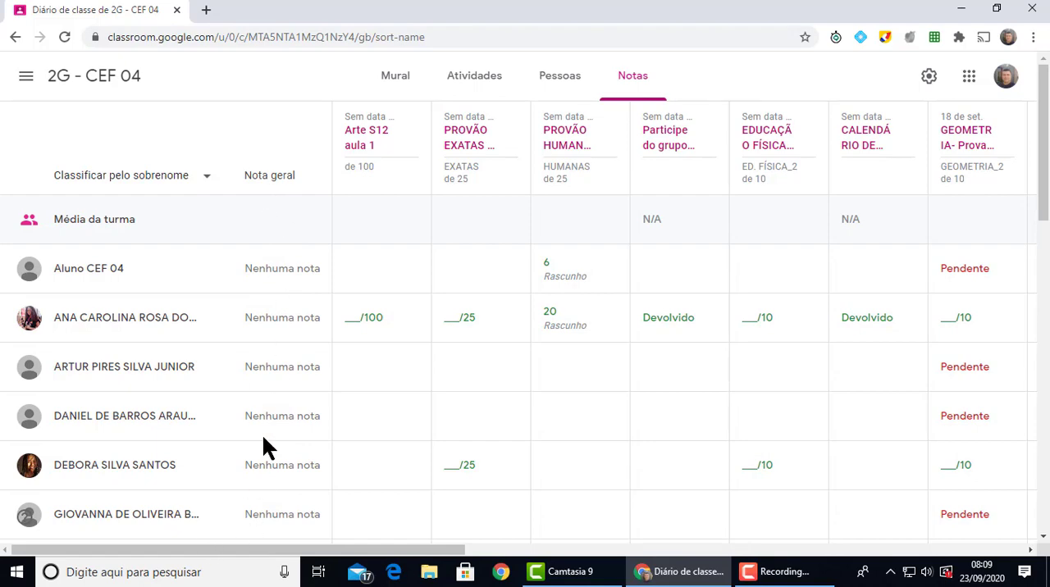
scroll(298, 398, down, 2)
scroll(322, 473, down, 3)
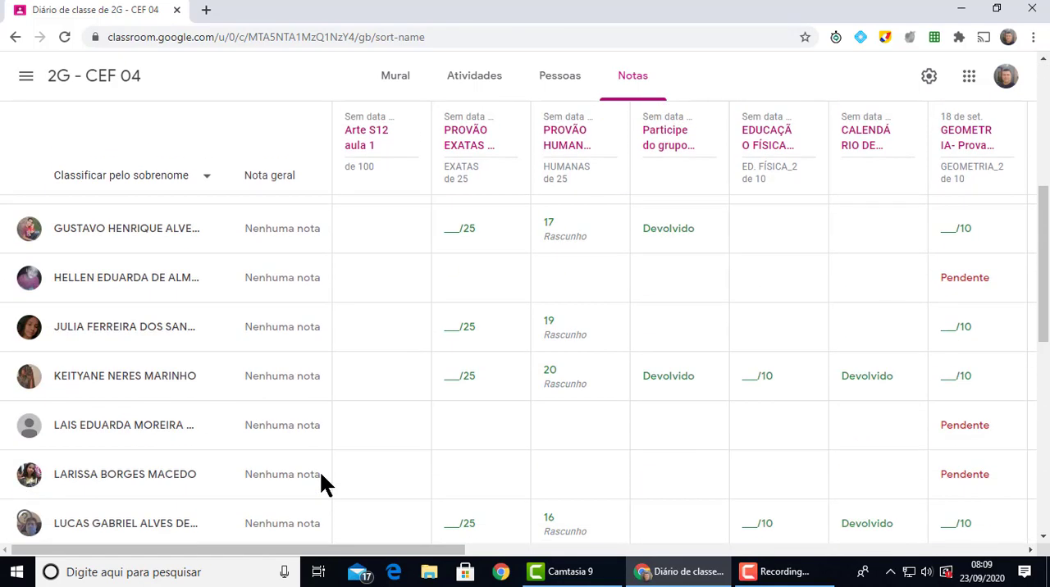
scroll(320, 474, up, 5)
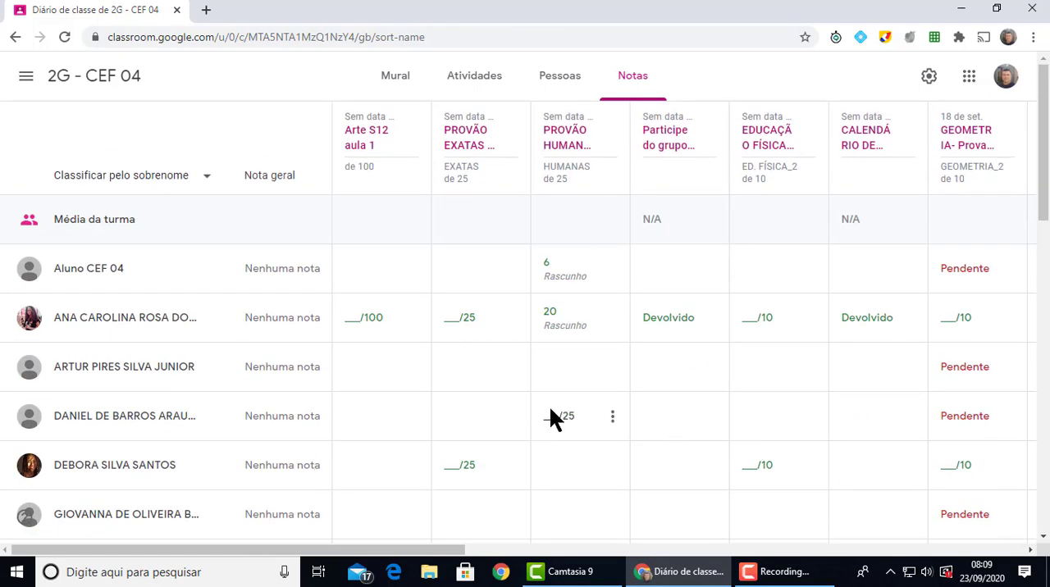
Open the classwork of class 2G - CEF 04 and find the PORTUGUÊS topic
click(57, 82)
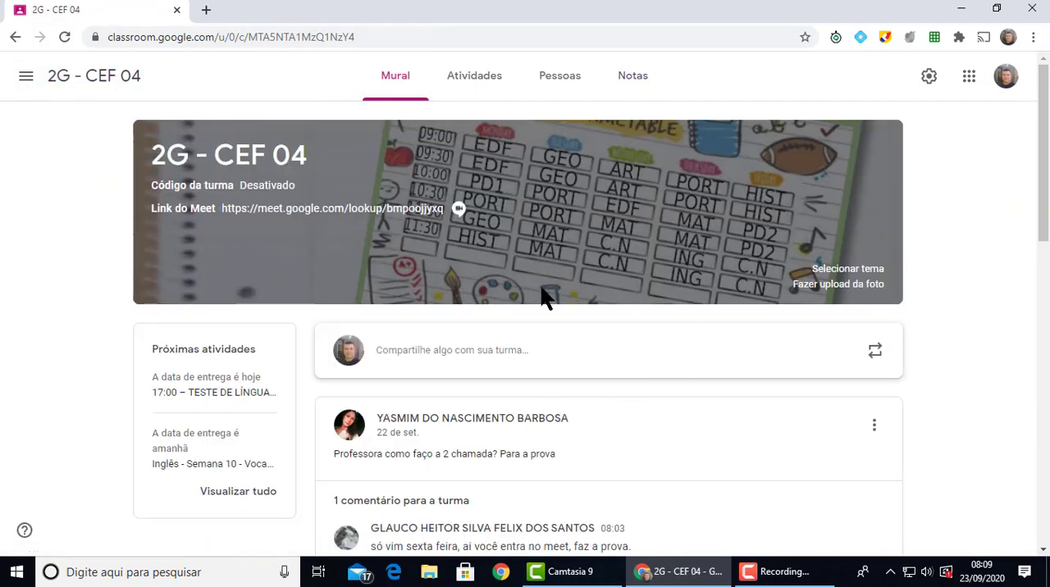
click(476, 77)
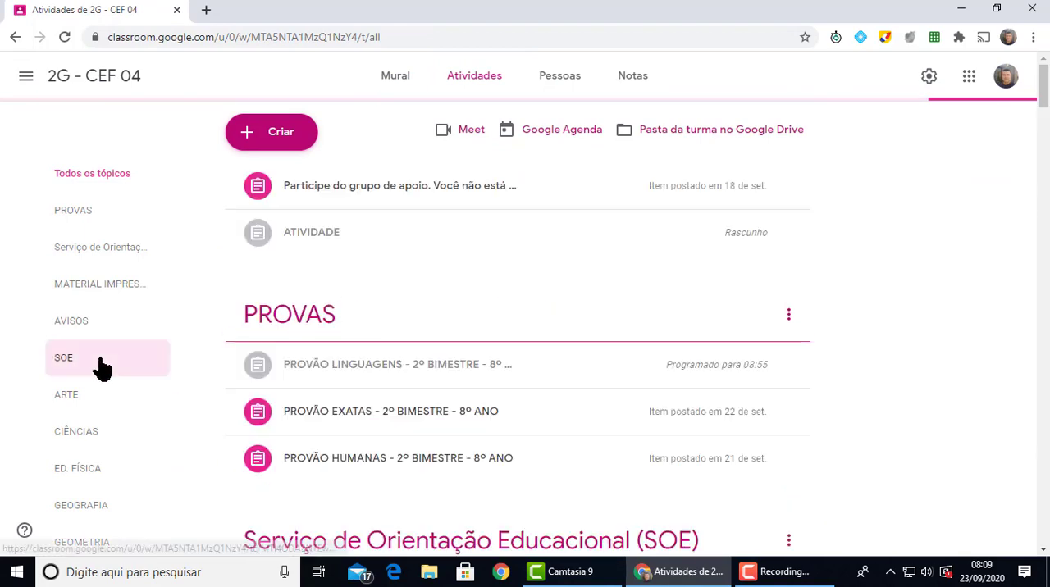
scroll(103, 368, down, 5)
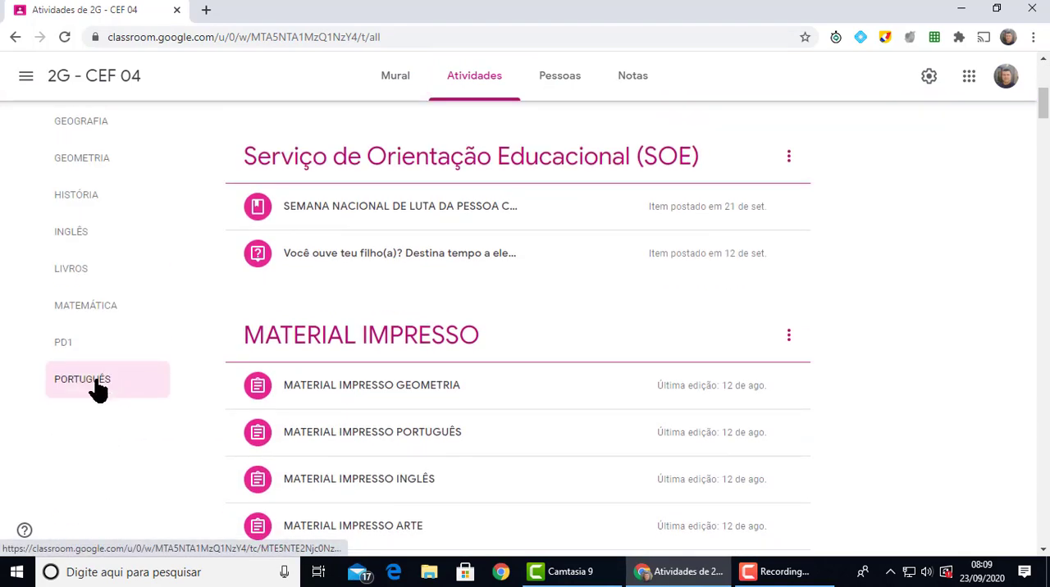
scroll(380, 347, down, 8)
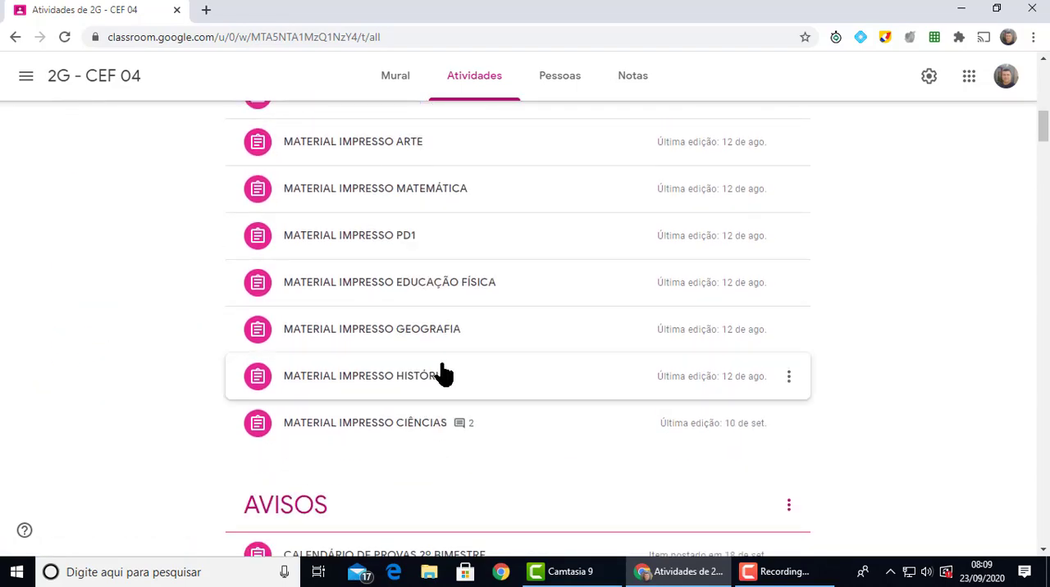
scroll(443, 373, down, 20)
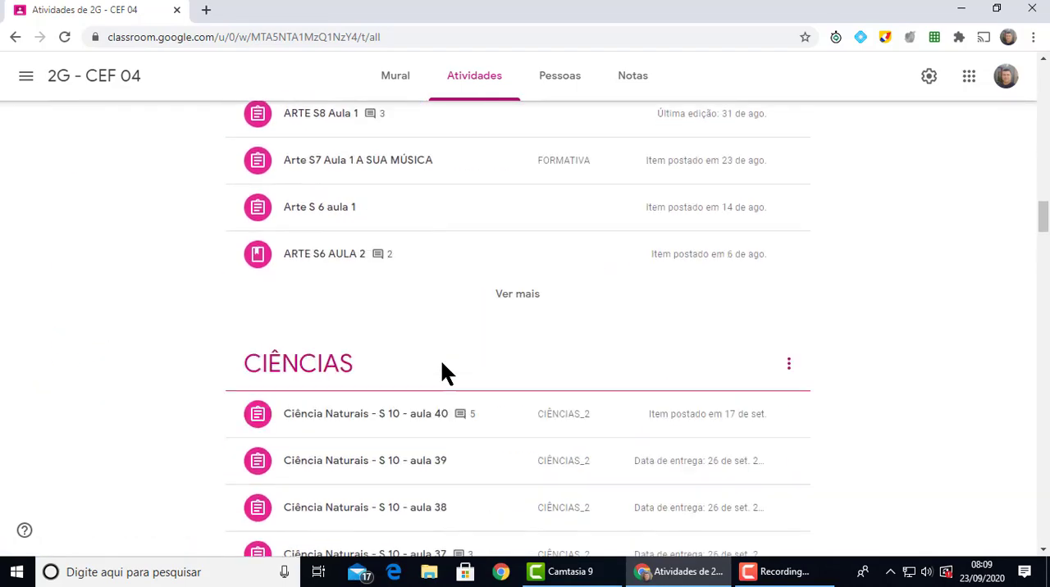
scroll(443, 373, down, 20)
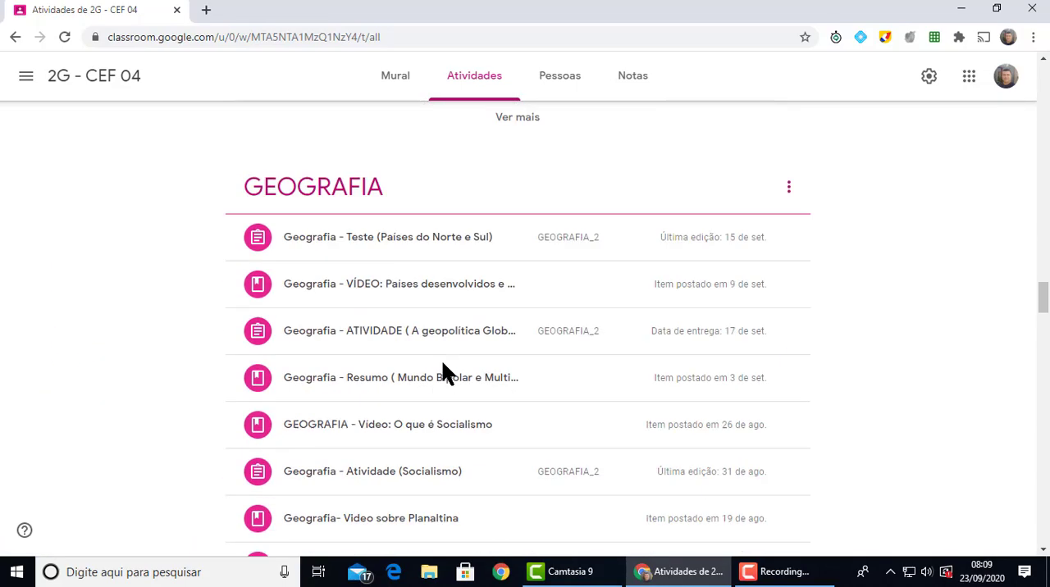
scroll(443, 373, down, 20)
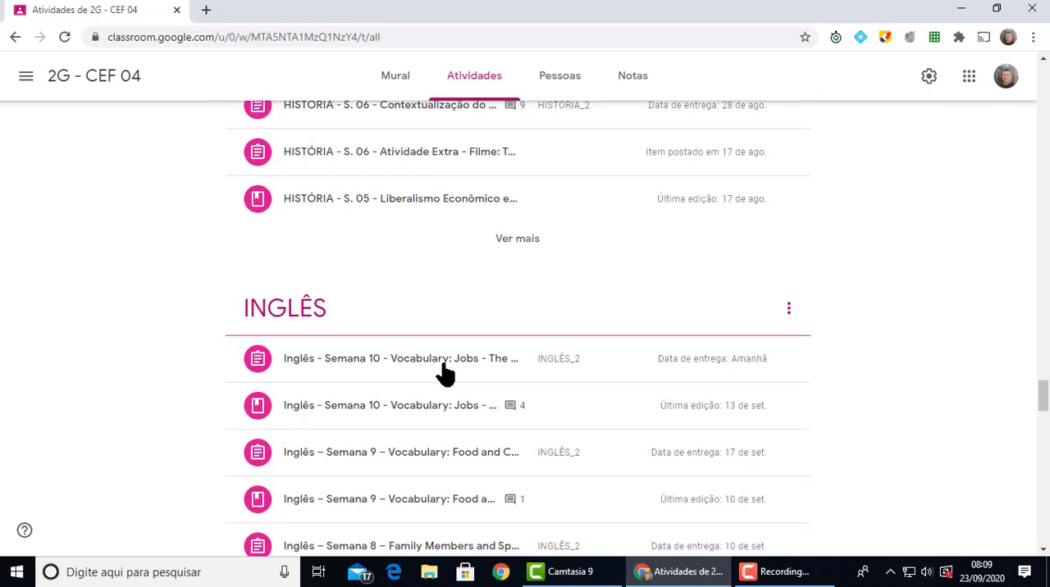
scroll(443, 373, down, 20)
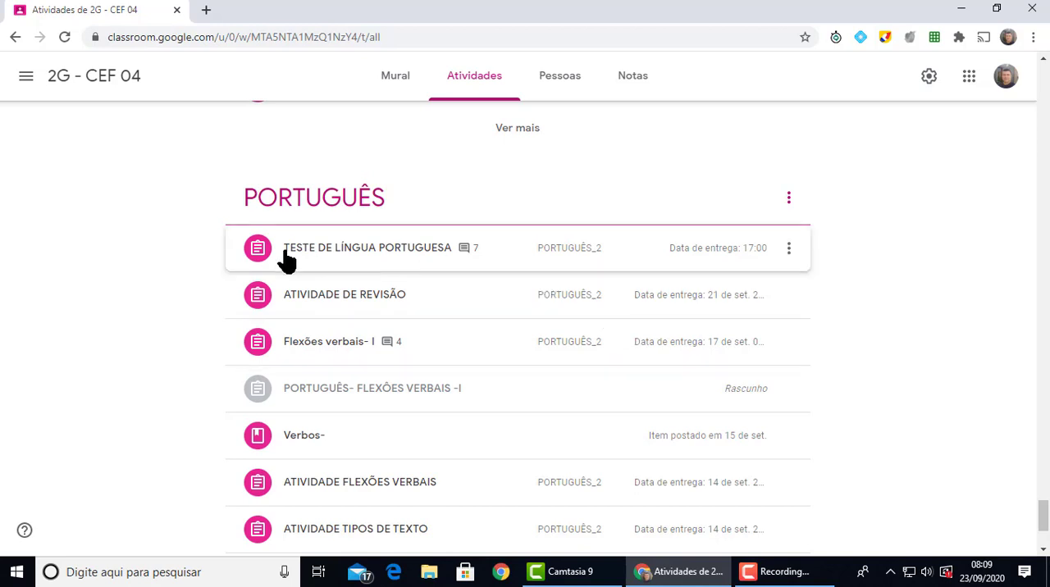
Examine which grade category is assigned to each activity in the PORTUGUÊS topic
click(538, 251)
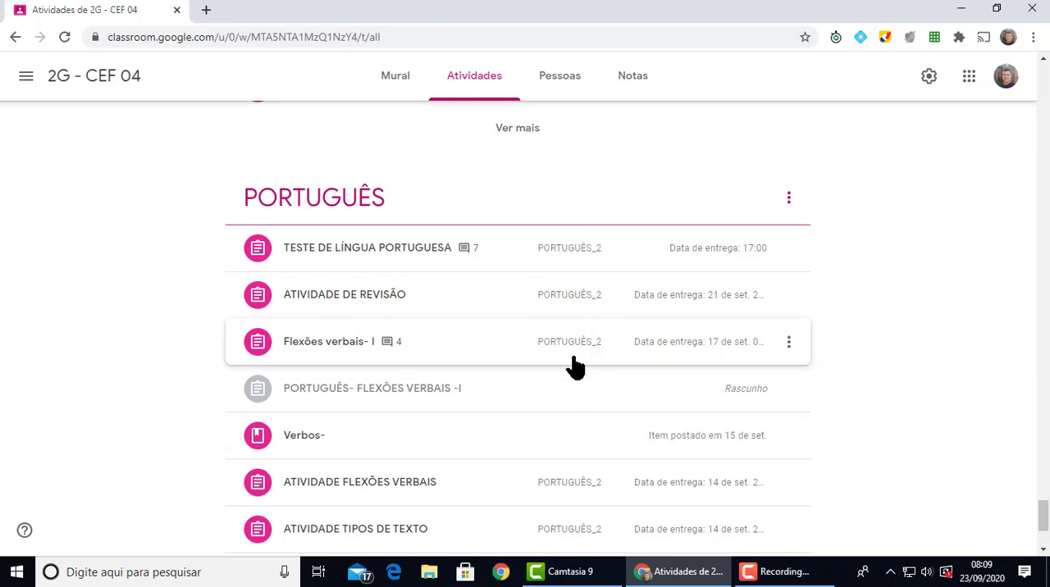
scroll(591, 394, down, 1)
scroll(596, 400, down, 3)
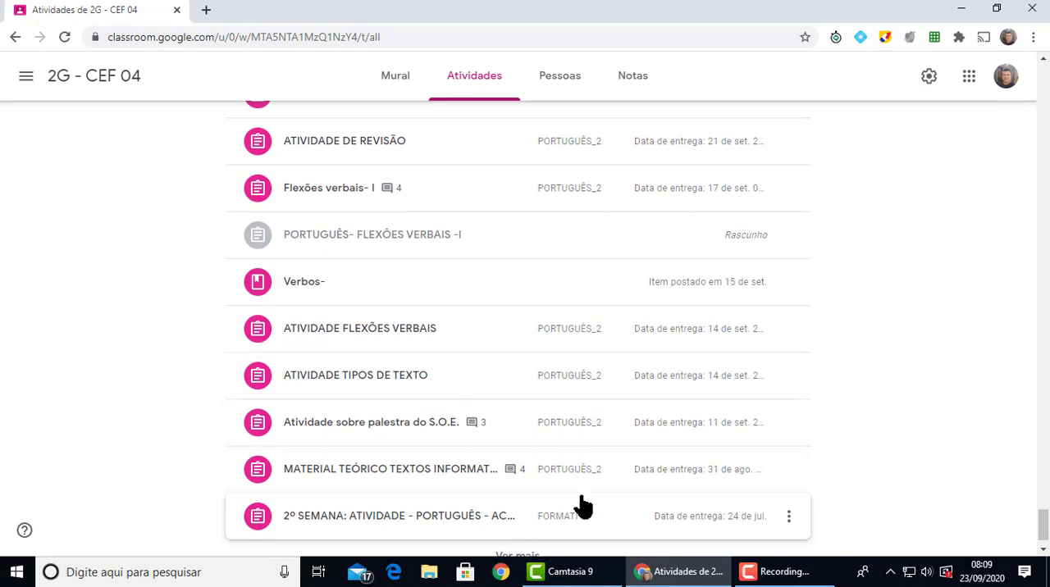
scroll(591, 459, down, 1)
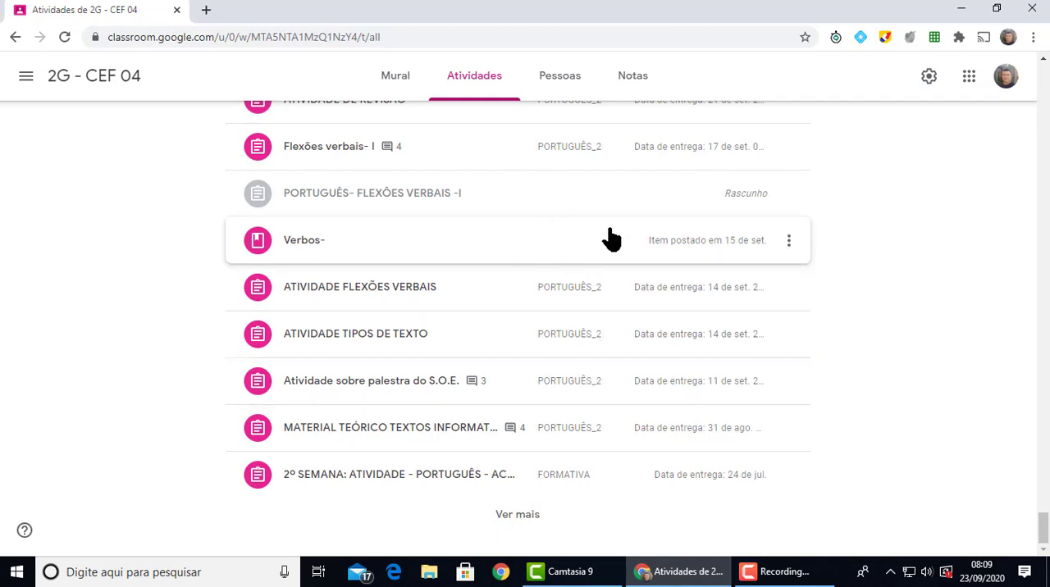
scroll(586, 234, up, 1)
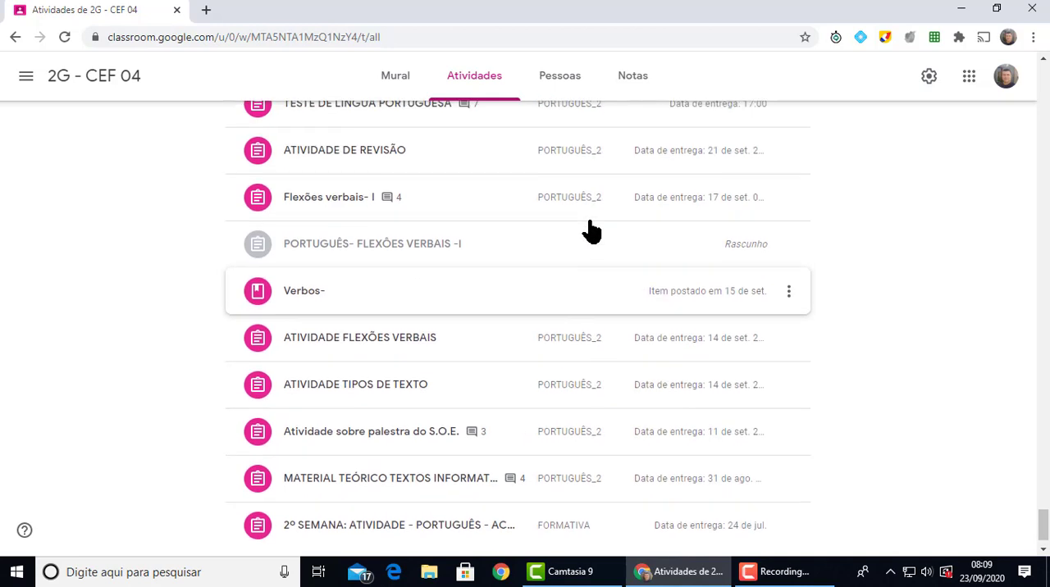
scroll(586, 254, up, 2)
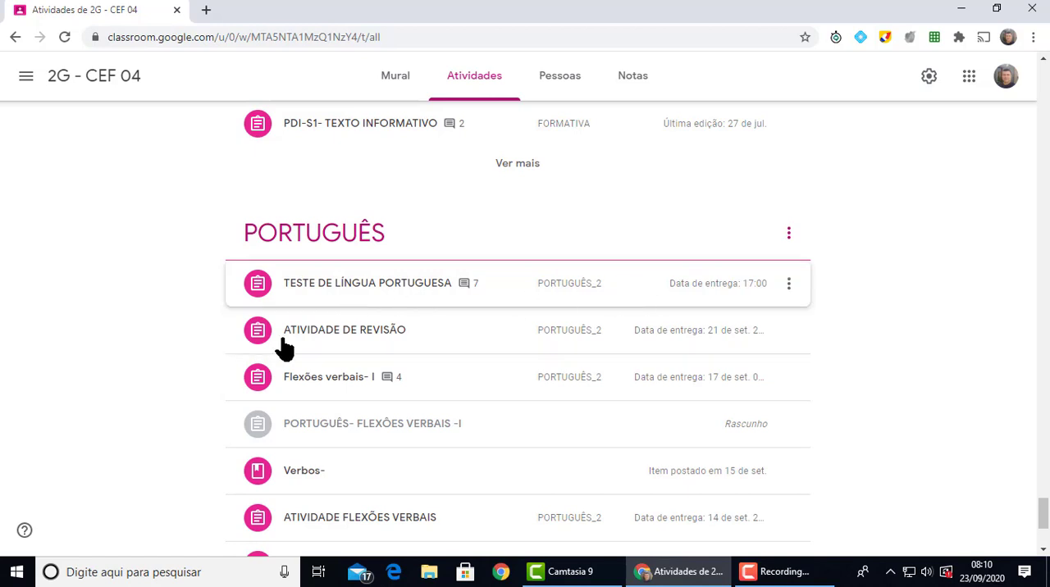
scroll(604, 432, down, 3)
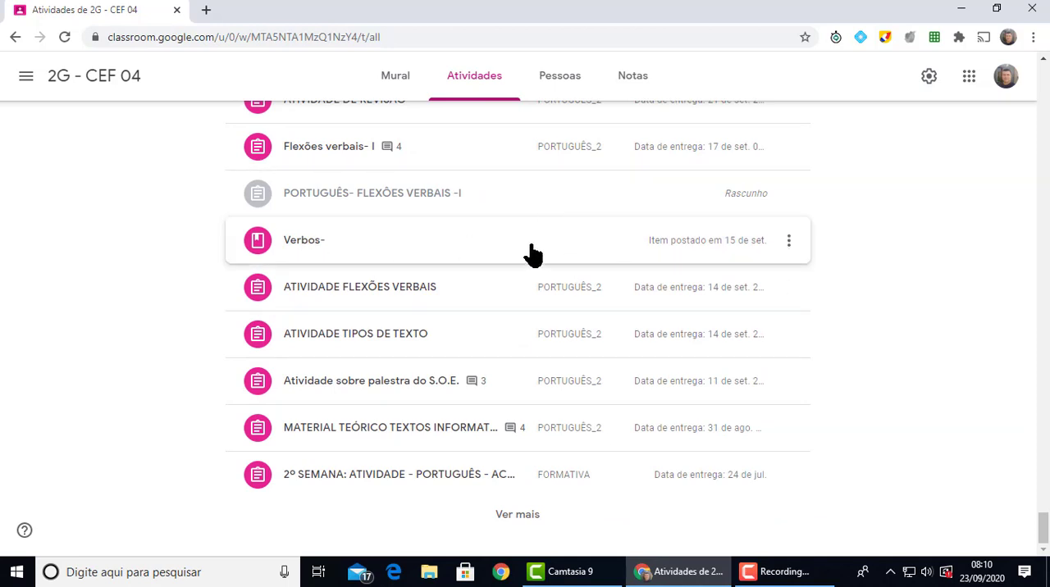
Open the Verbos- material for editing, check its settings for a grade category, and close it without changes
click(789, 245)
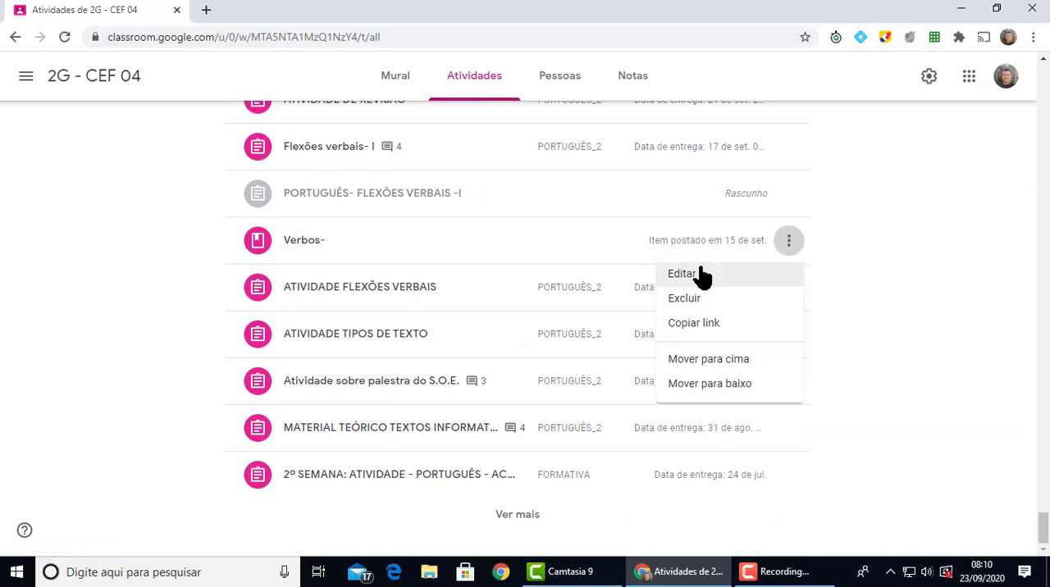
click(691, 281)
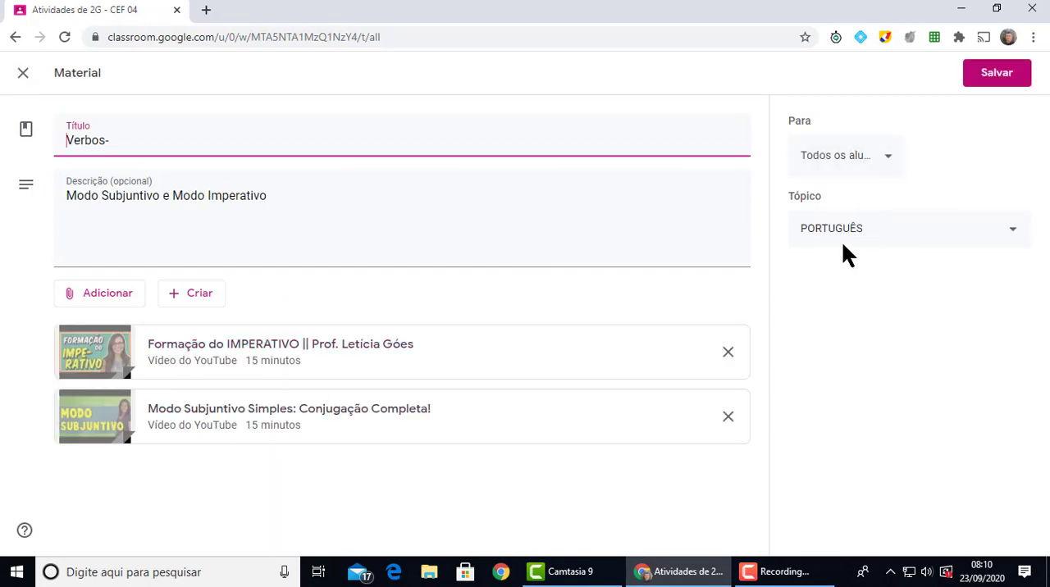
click(23, 74)
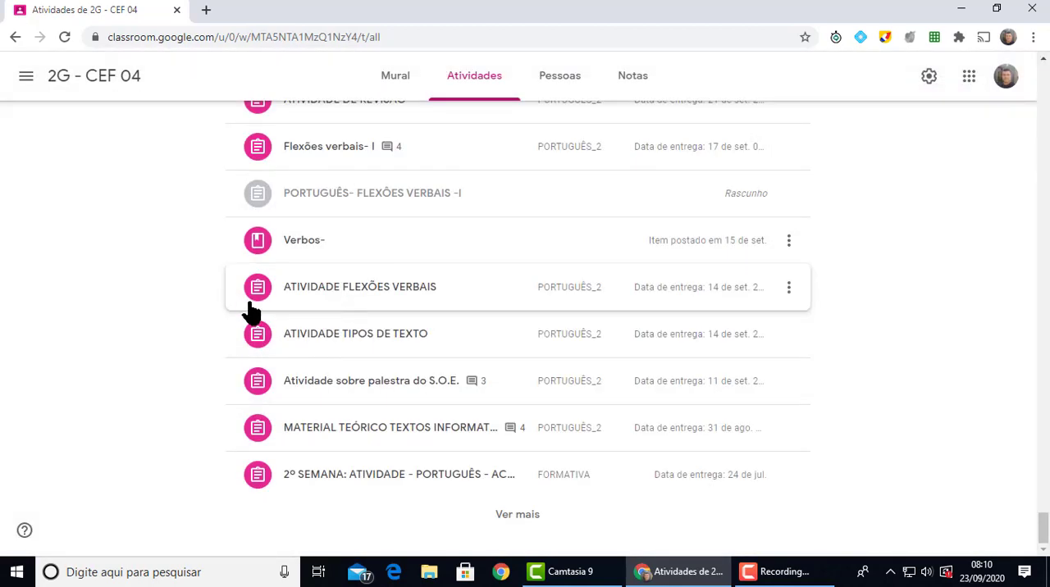
Show more items of the PORTUGUÊS topic and examine their grade categories
scroll(502, 344, up, 3)
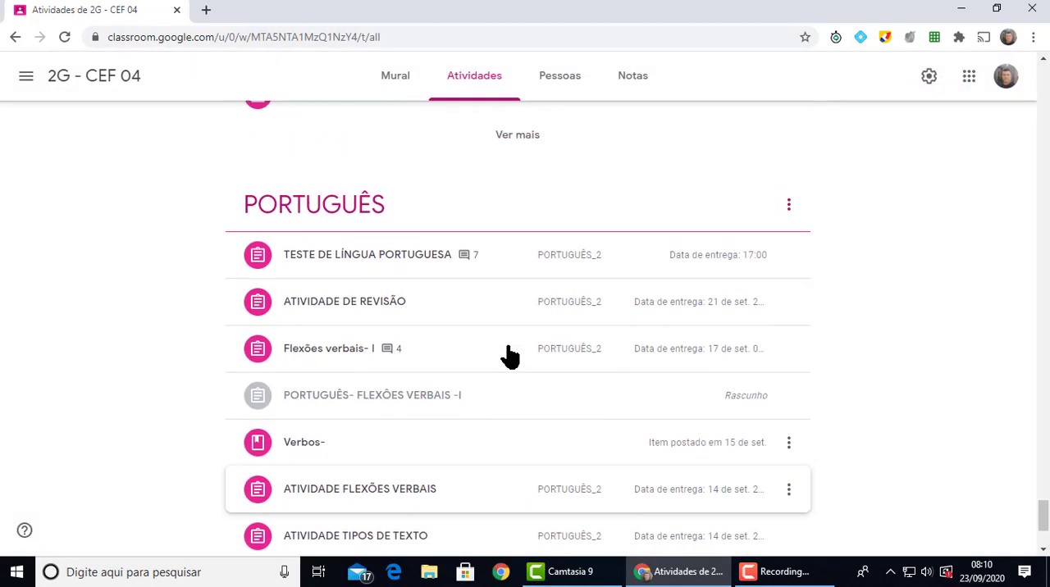
scroll(648, 484, down, 3)
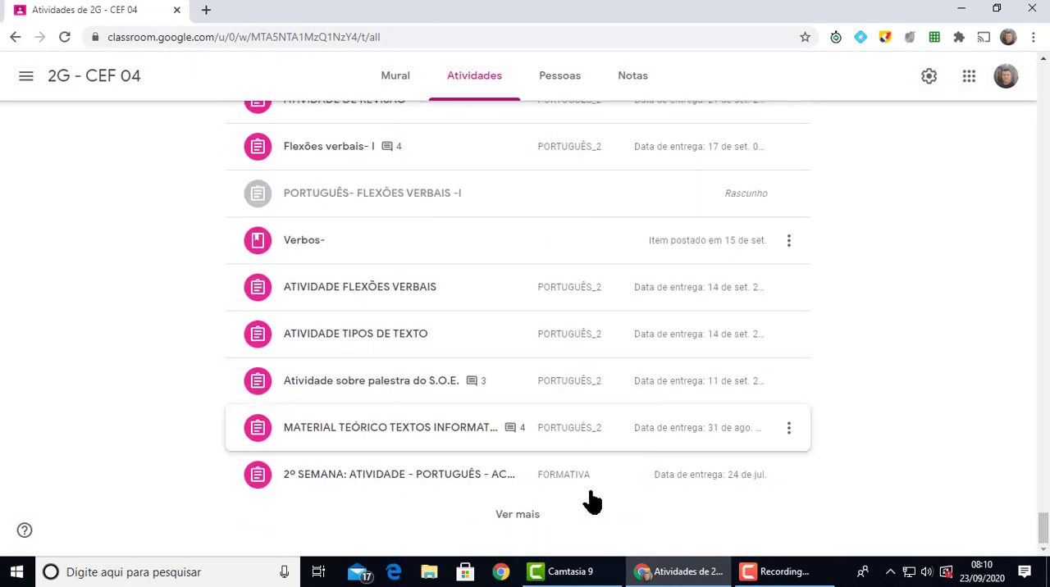
click(518, 516)
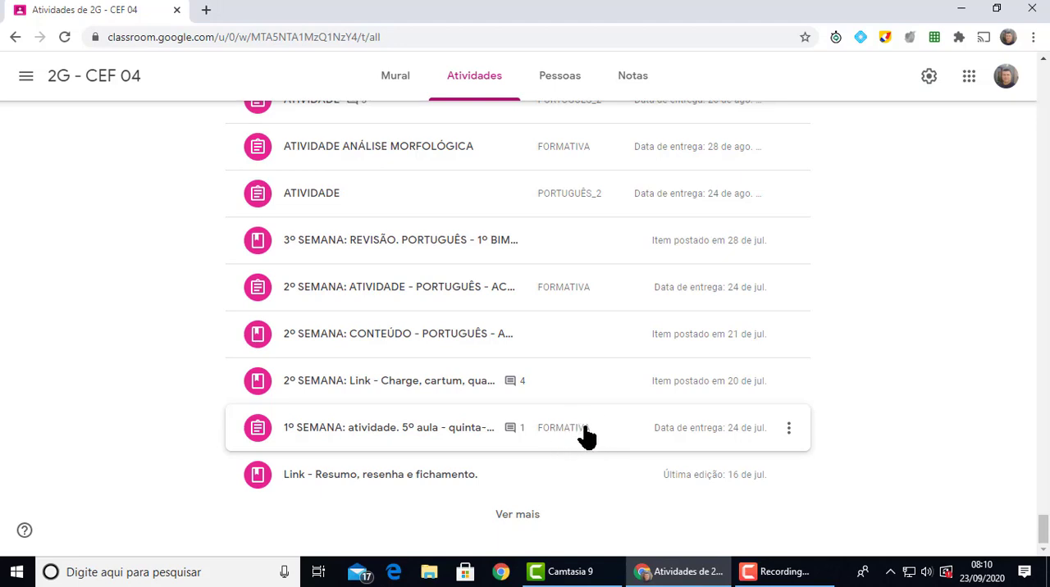
Open the "1º SEMANA: atividade. 5º aula" assignment for editing, view its grade category options, and close it without changes
click(788, 429)
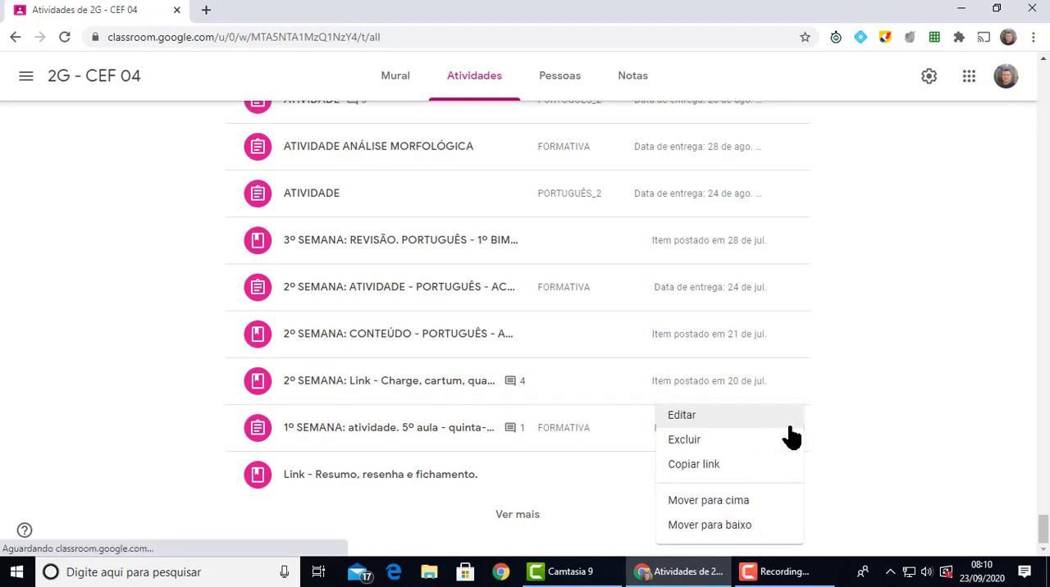
click(698, 420)
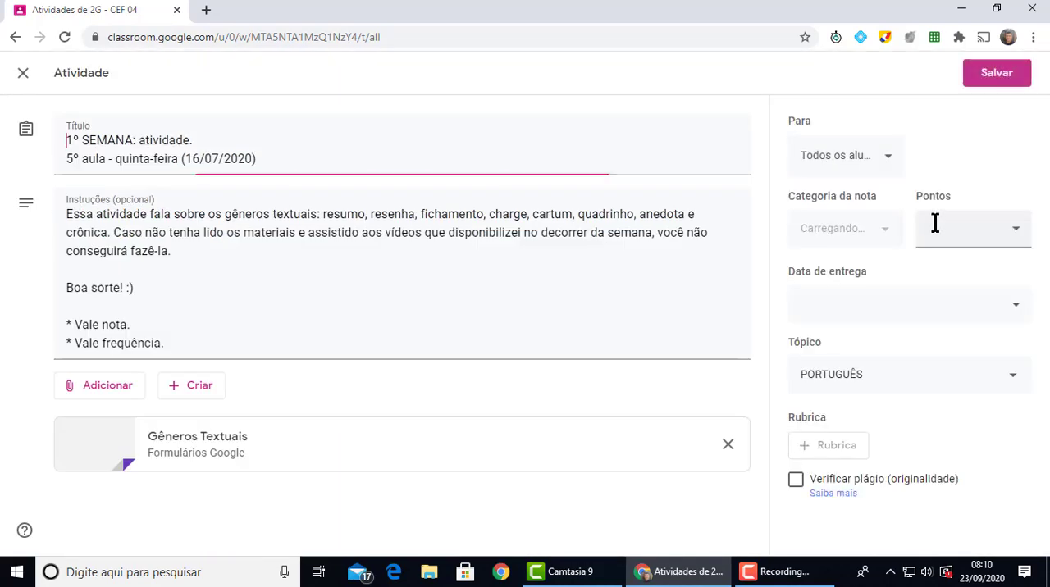
click(886, 234)
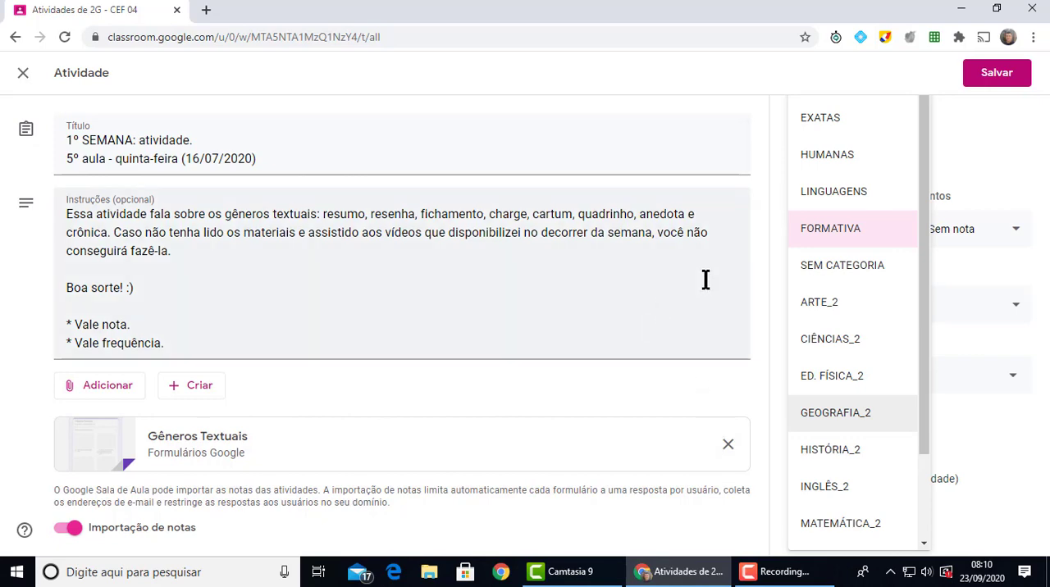
click(22, 74)
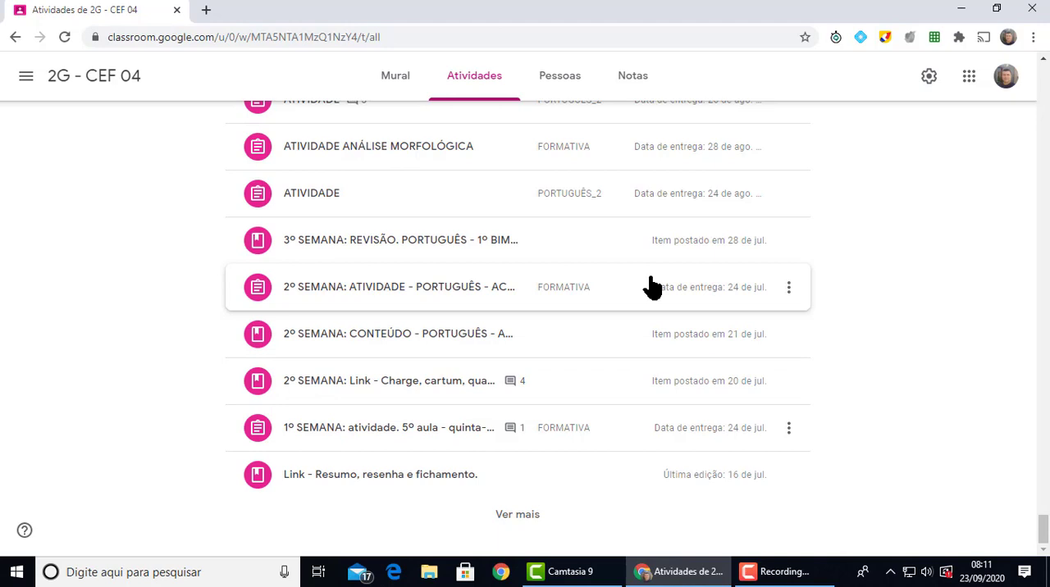
Review the percentages of all grade categories in the class settings and close the settings without changes
click(929, 78)
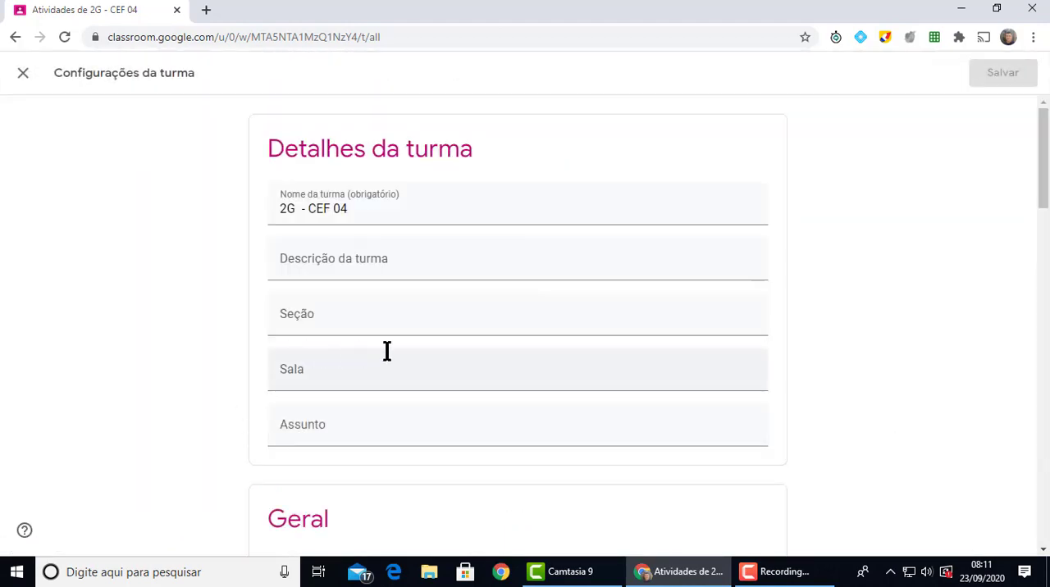
scroll(386, 352, down, 4)
scroll(399, 345, down, 10)
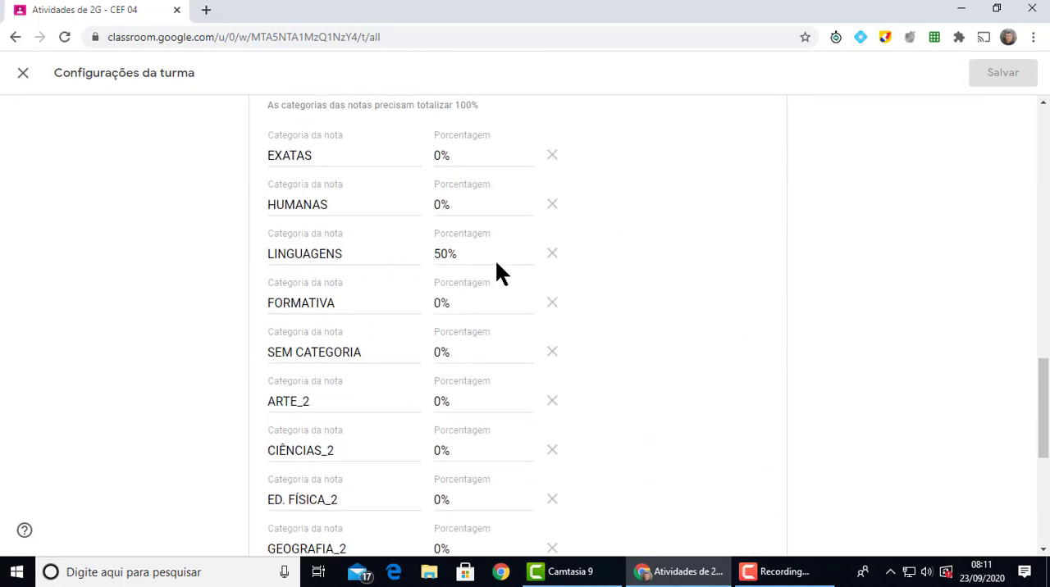
scroll(526, 469, down, 5)
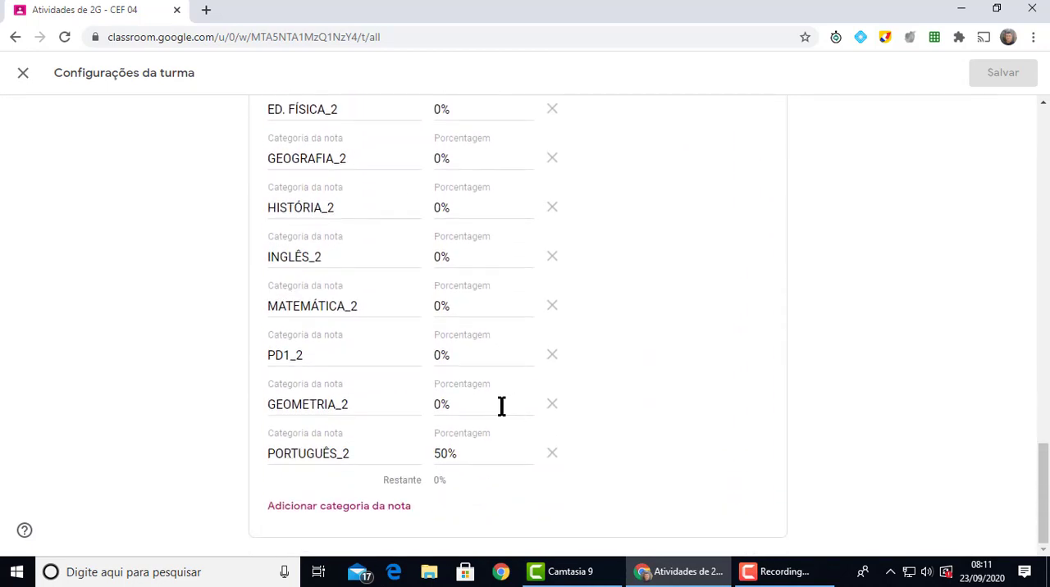
scroll(518, 422, up, 8)
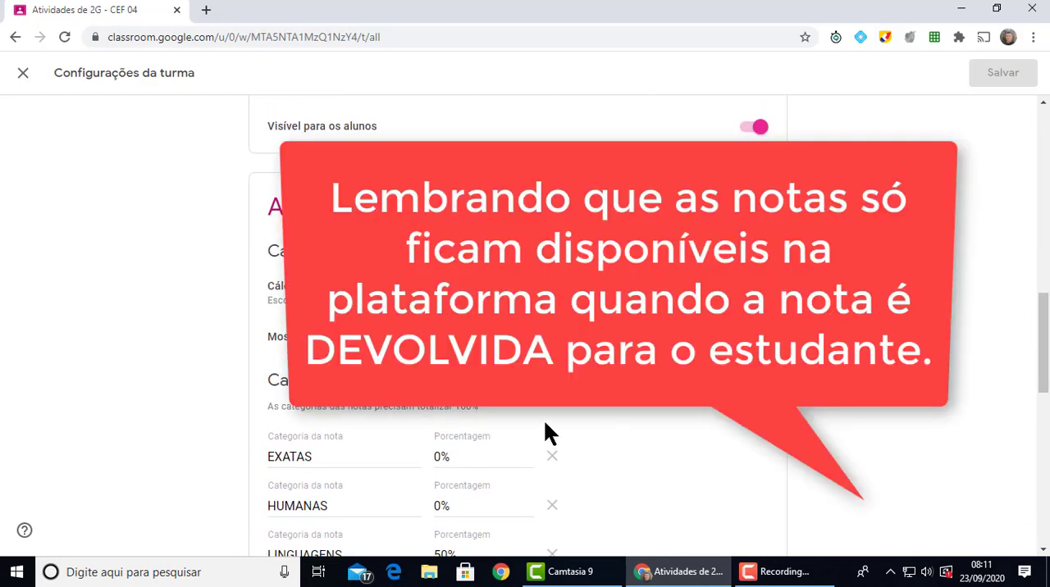
scroll(589, 407, up, 8)
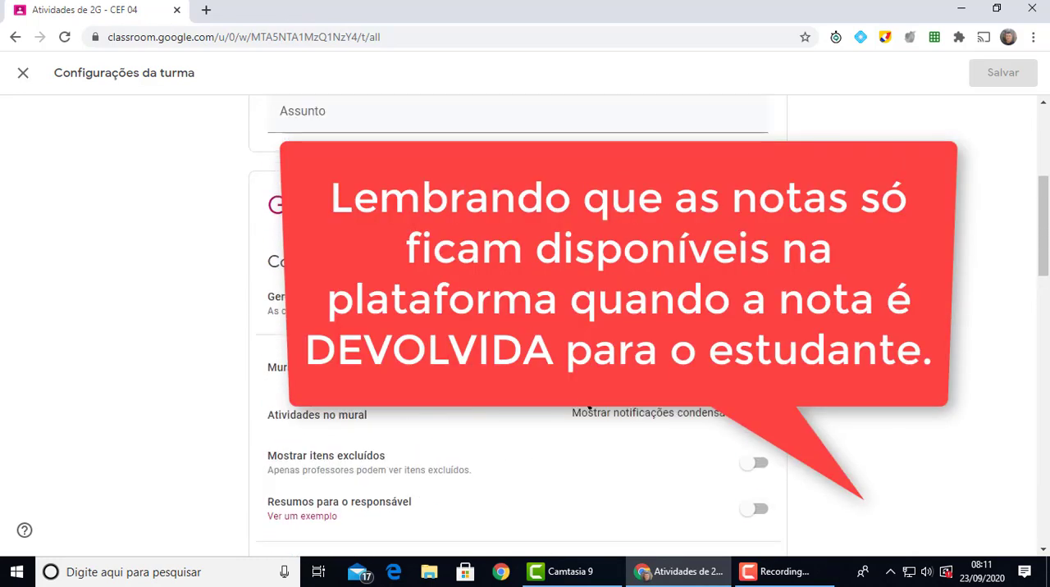
scroll(517, 328, up, 4)
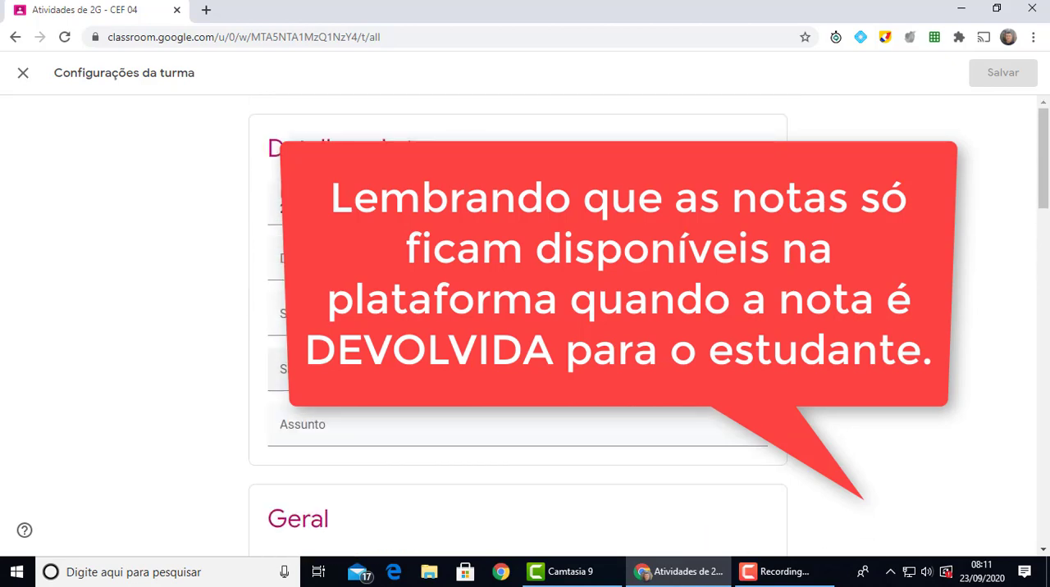
click(23, 74)
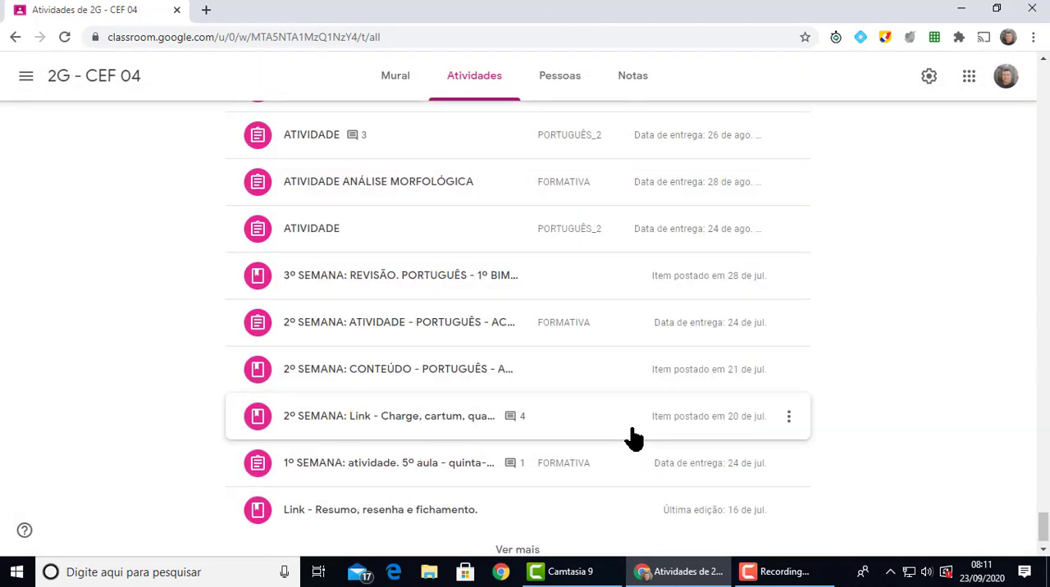
scroll(634, 439, up, 10)
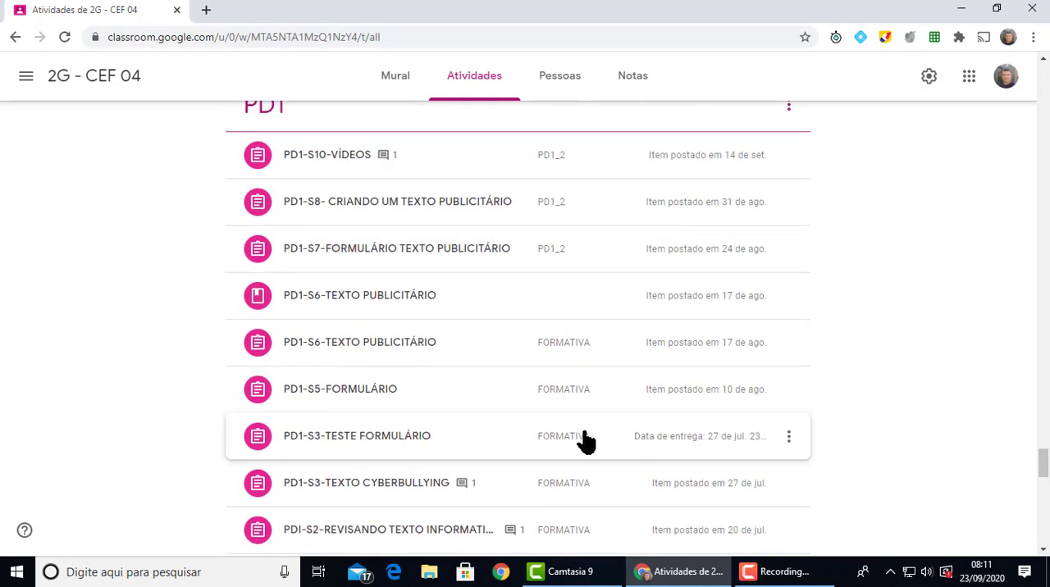
scroll(583, 424, up, 4)
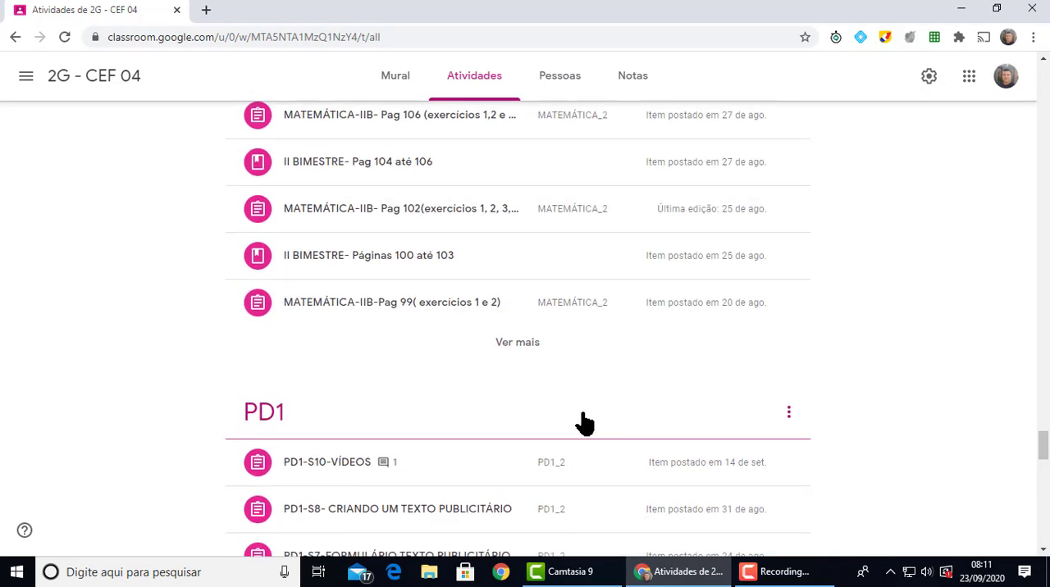
scroll(584, 423, up, 8)
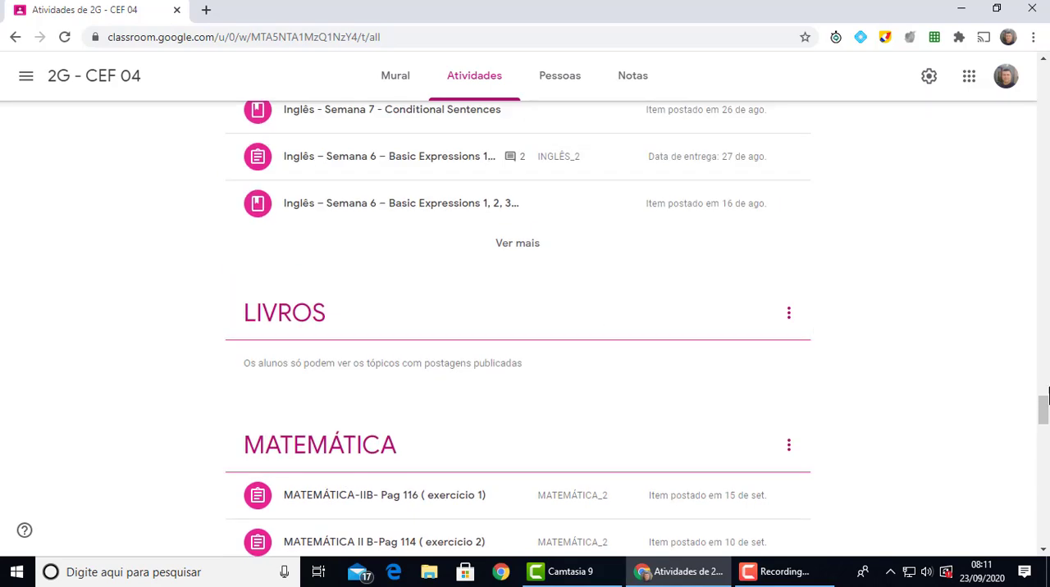
drag(1044, 420, 1043, 176)
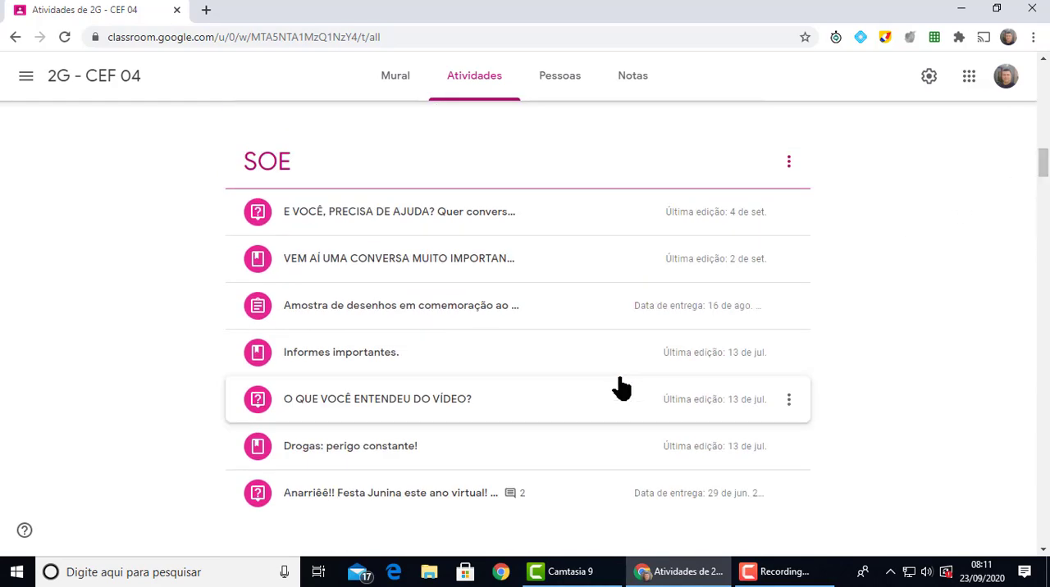